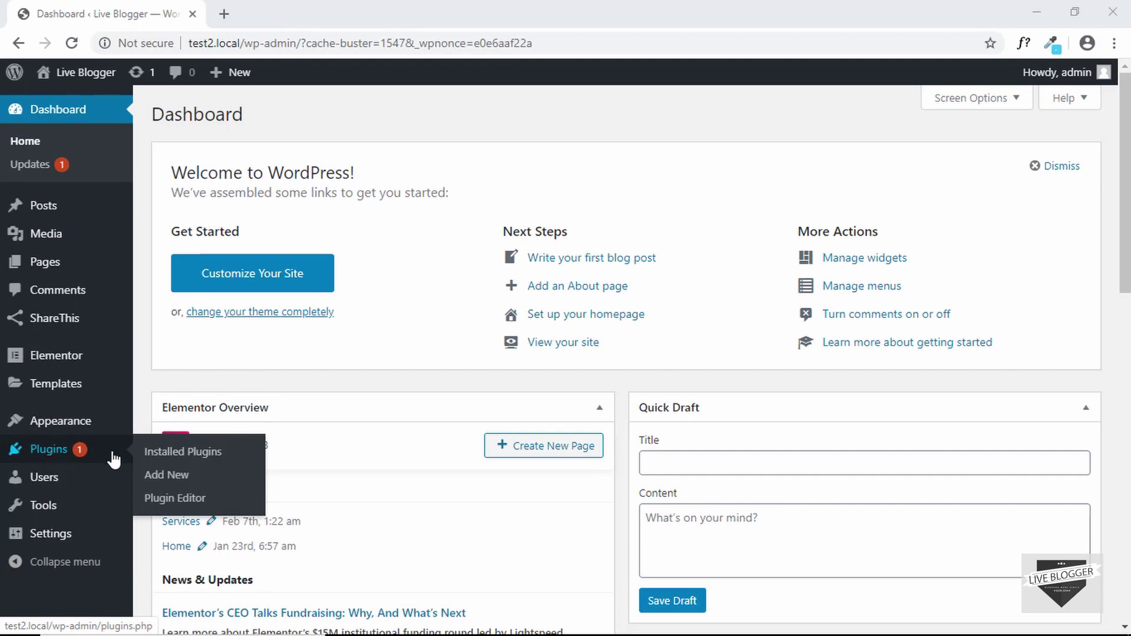
Go to Add Plugins and locate the bbPress forum plugin card
{"action": "left_click", "coordinate": [172, 480]}
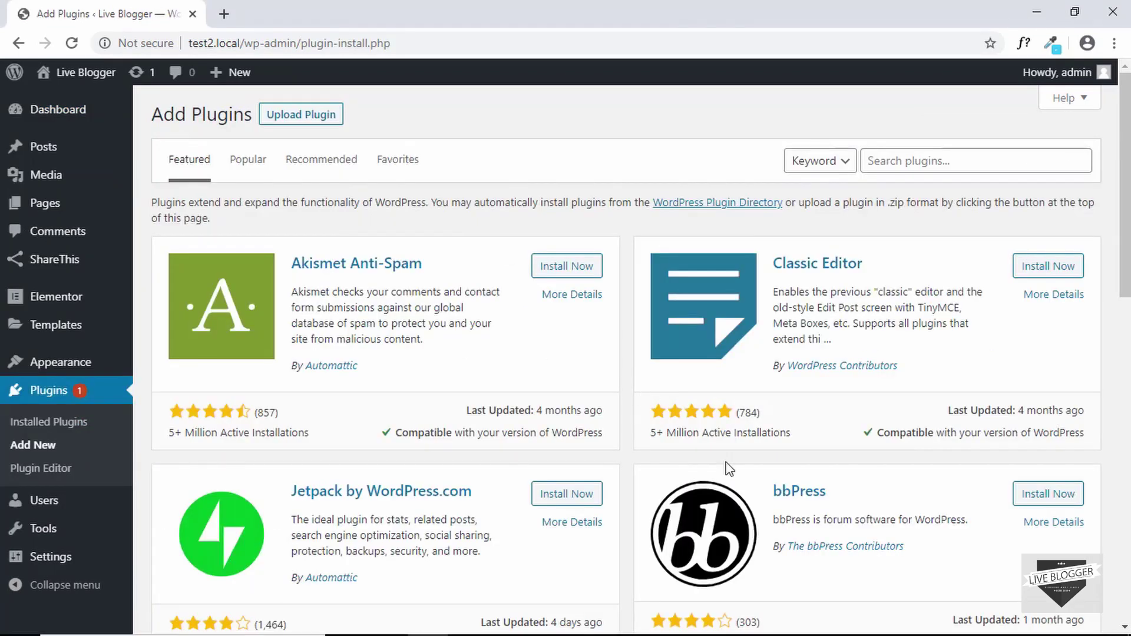
{"action": "scroll", "coordinate": [799, 498], "scroll_direction": "down", "scroll_amount": 5}
{"action": "scroll", "coordinate": [799, 498], "scroll_direction": "up", "scroll_amount": 5}
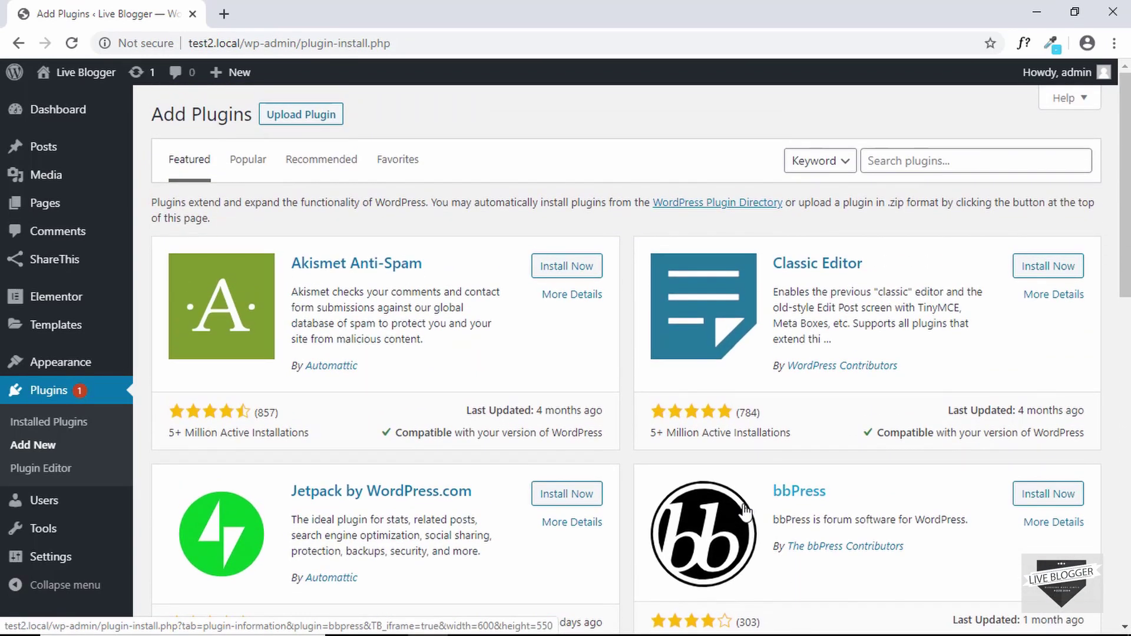
{"action": "scroll", "coordinate": [745, 507], "scroll_direction": "down", "scroll_amount": 5}
{"action": "scroll", "coordinate": [745, 504], "scroll_direction": "down", "scroll_amount": 2}
{"action": "scroll", "coordinate": [747, 499], "scroll_direction": "up", "scroll_amount": 1}
{"action": "scroll", "coordinate": [747, 499], "scroll_direction": "up", "scroll_amount": 5}
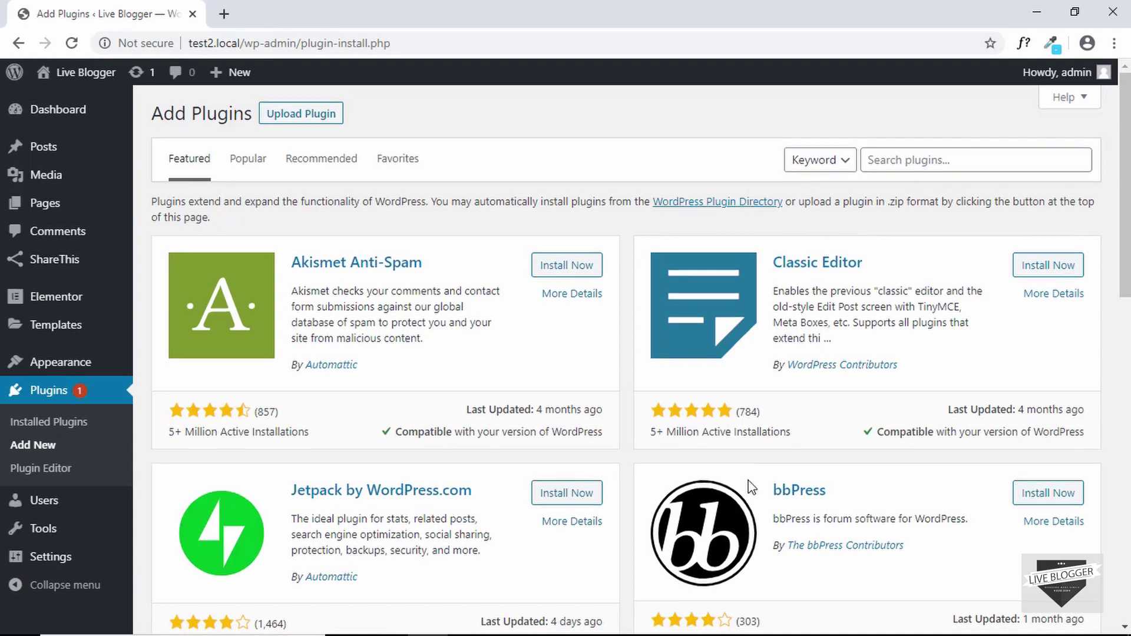
{"action": "scroll", "coordinate": [686, 427], "scroll_direction": "down", "scroll_amount": 3}
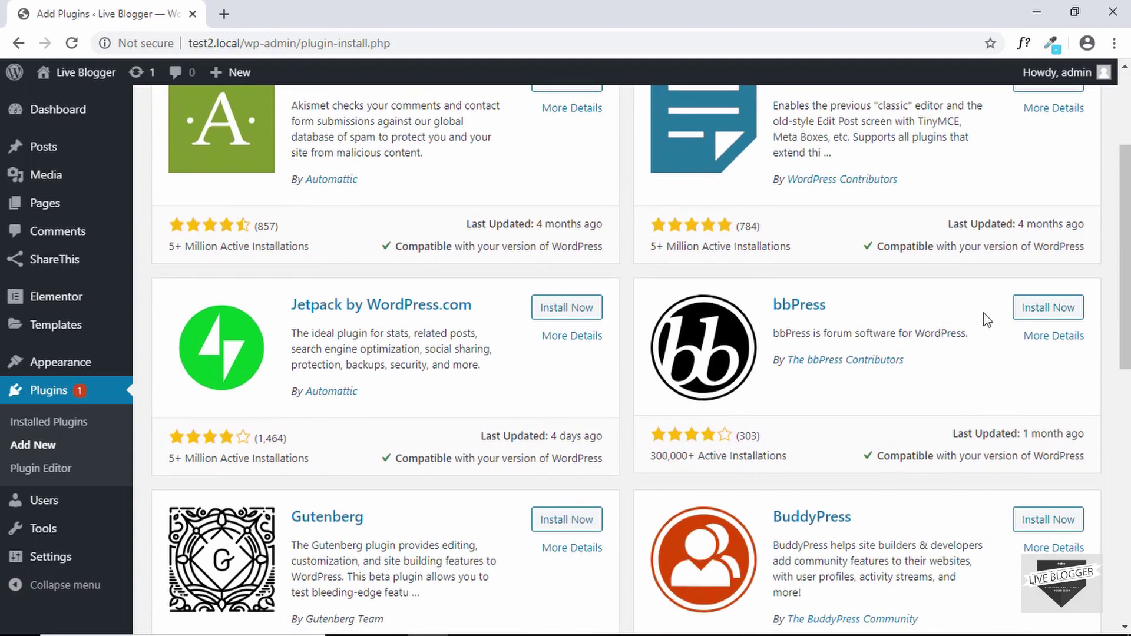
Install and activate bbPress, then review its 2.6.4 welcome page
{"action": "left_click", "coordinate": [1056, 312]}
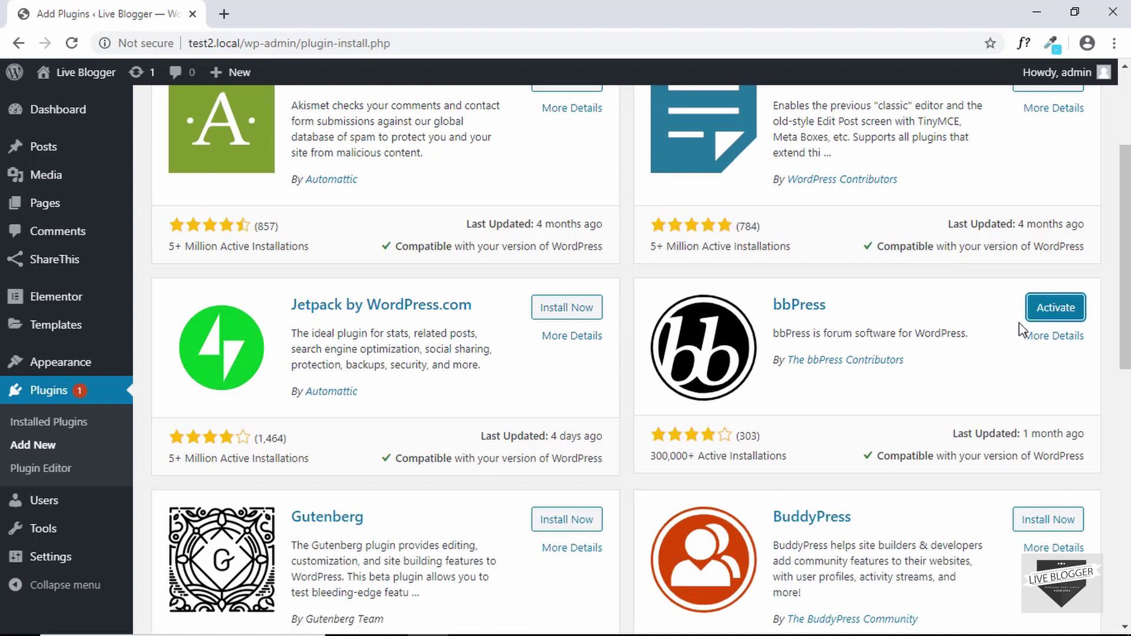
{"action": "left_click", "coordinate": [1057, 311]}
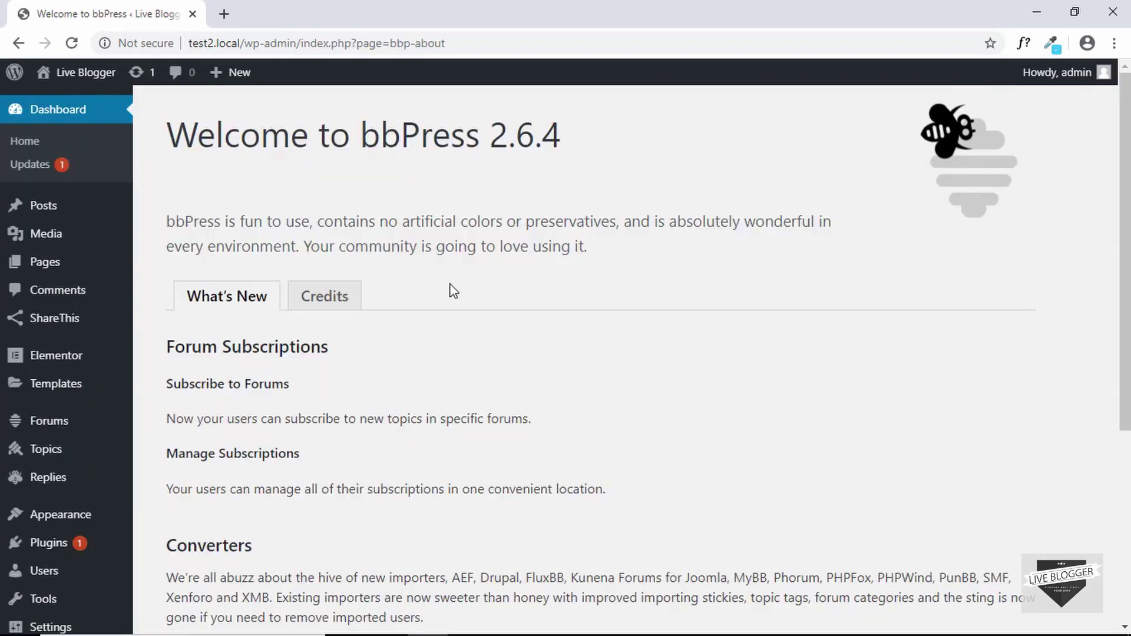
{"action": "scroll", "coordinate": [453, 291], "scroll_direction": "down", "scroll_amount": 1}
{"action": "scroll", "coordinate": [453, 291], "scroll_direction": "down", "scroll_amount": 2}
{"action": "scroll", "coordinate": [451, 288], "scroll_direction": "down", "scroll_amount": 2}
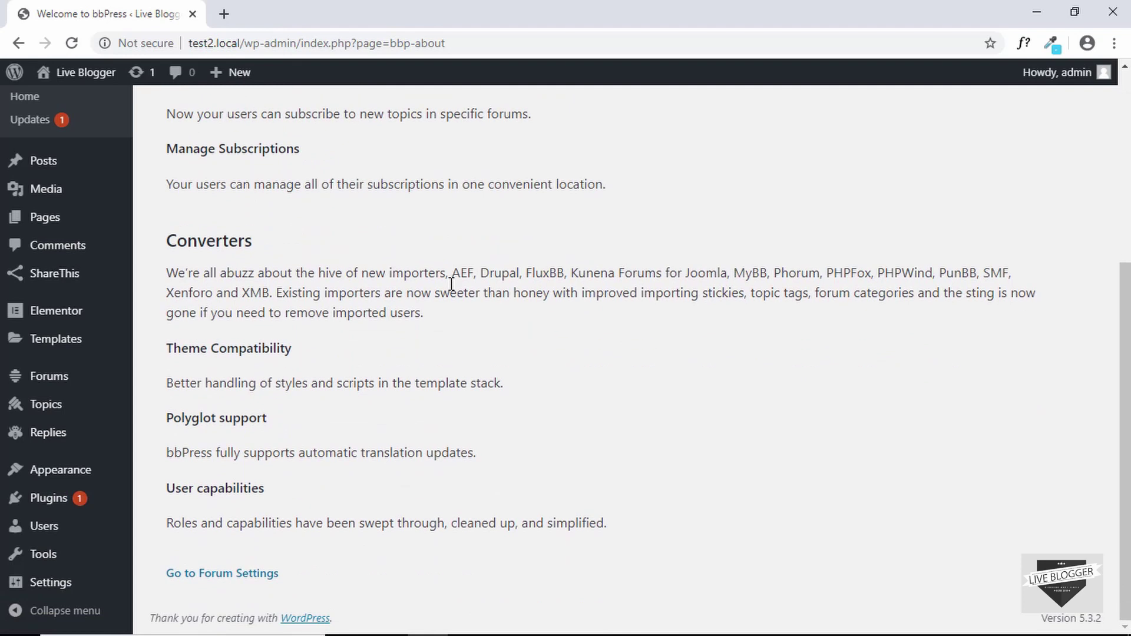
{"action": "scroll", "coordinate": [451, 289], "scroll_direction": "up", "scroll_amount": 1}
{"action": "scroll", "coordinate": [450, 289], "scroll_direction": "up", "scroll_amount": 4}
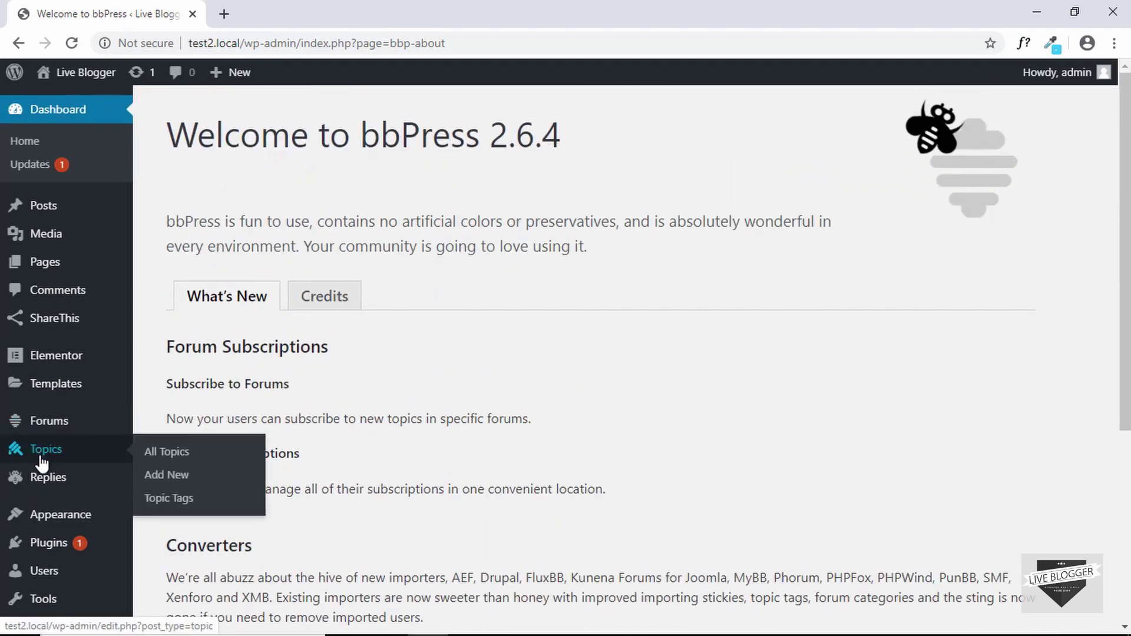
{"action": "mouse_move", "coordinate": [48, 421]}
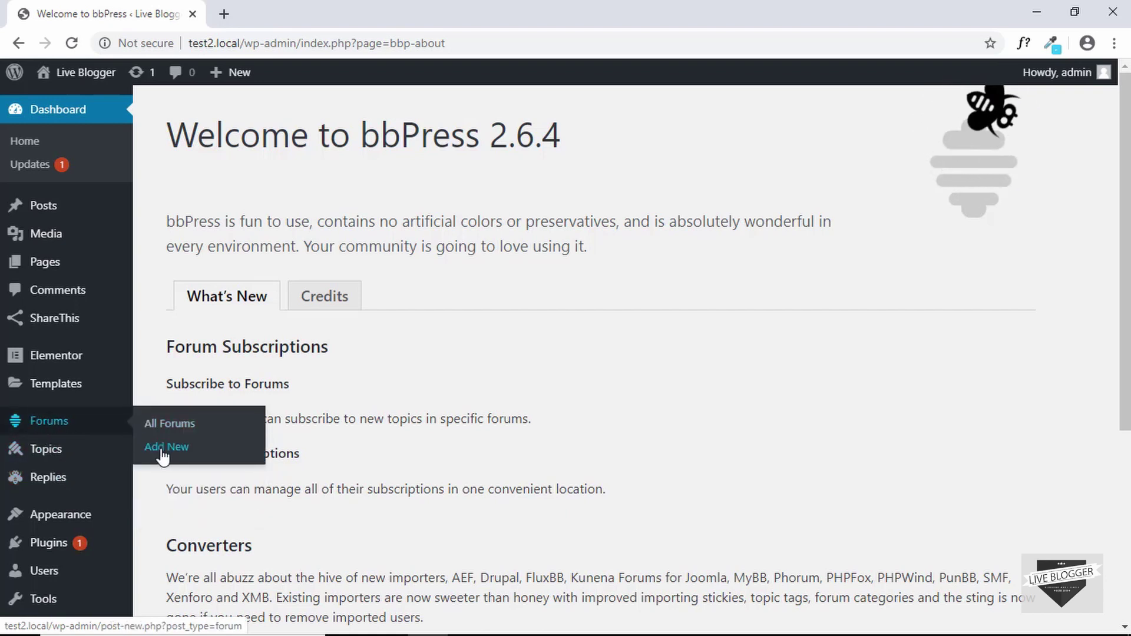
Start a new forum titled WordPress
{"action": "left_click", "coordinate": [163, 447]}
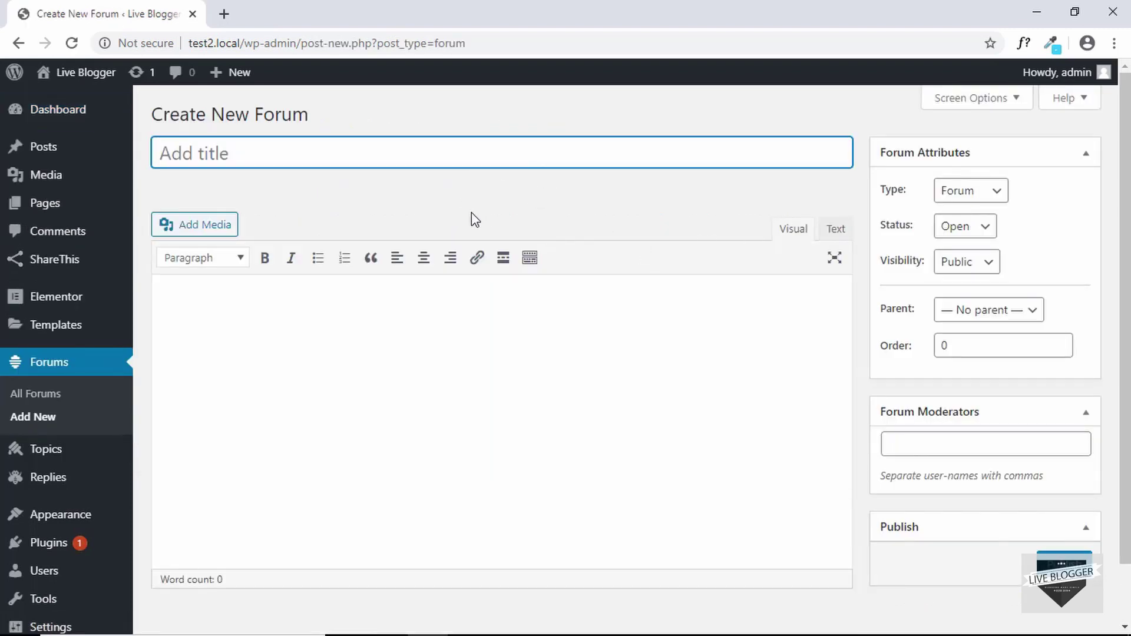
{"action": "type", "text": "Wor"}
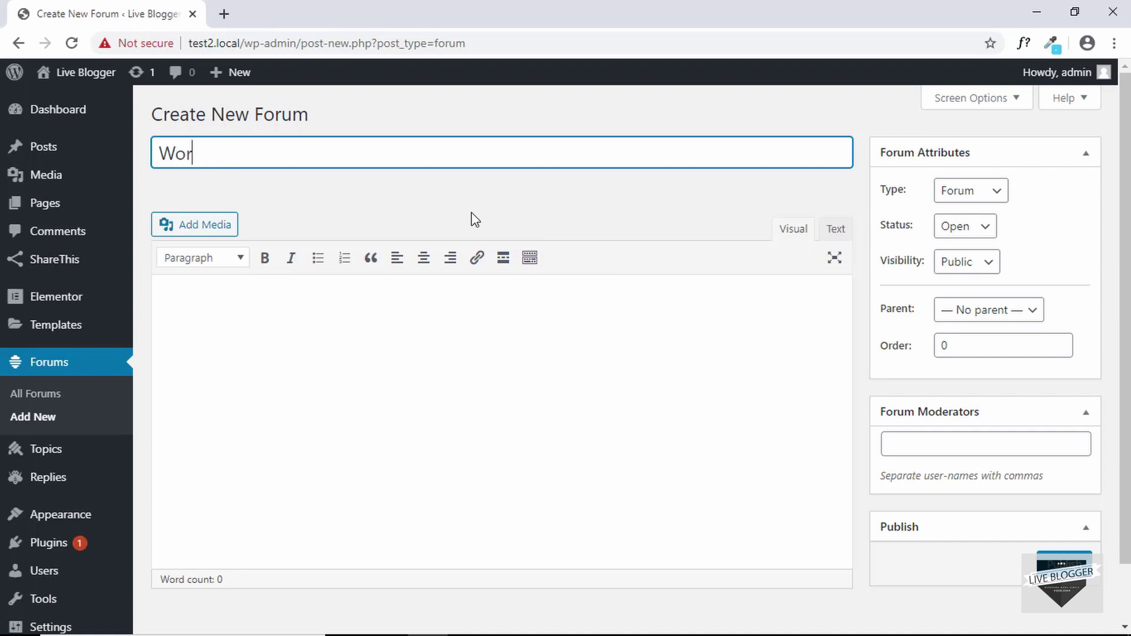
{"action": "type", "text": "dPress"}
{"action": "key", "text": "Tab"}
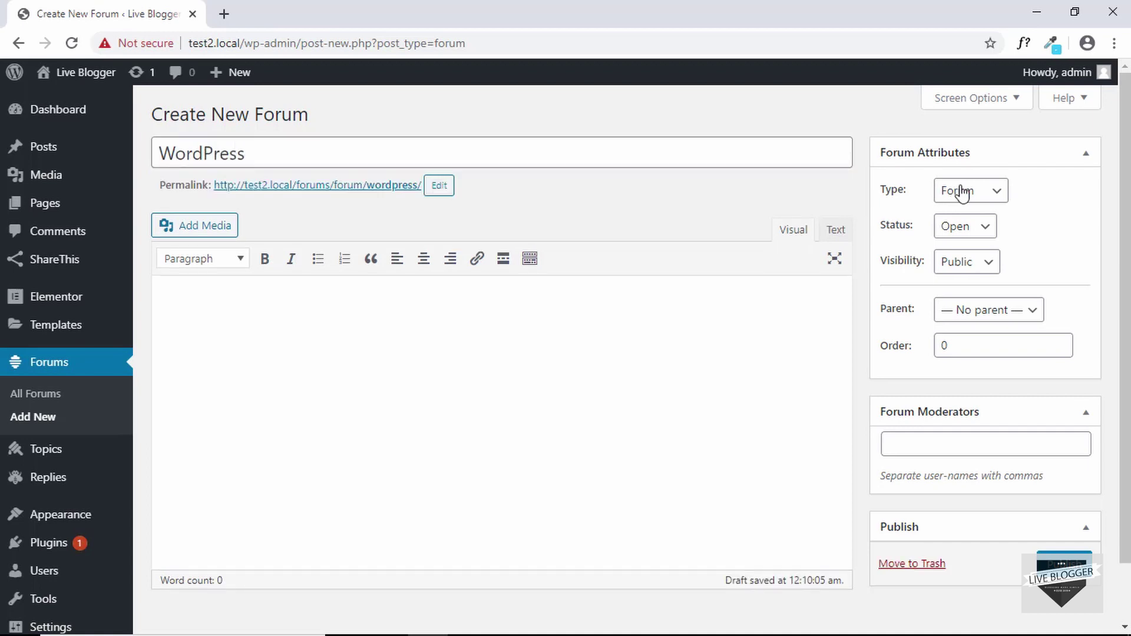
Keep the forum's type Forum, status Open, visibility Public, and no parent
{"action": "left_click", "coordinate": [962, 193]}
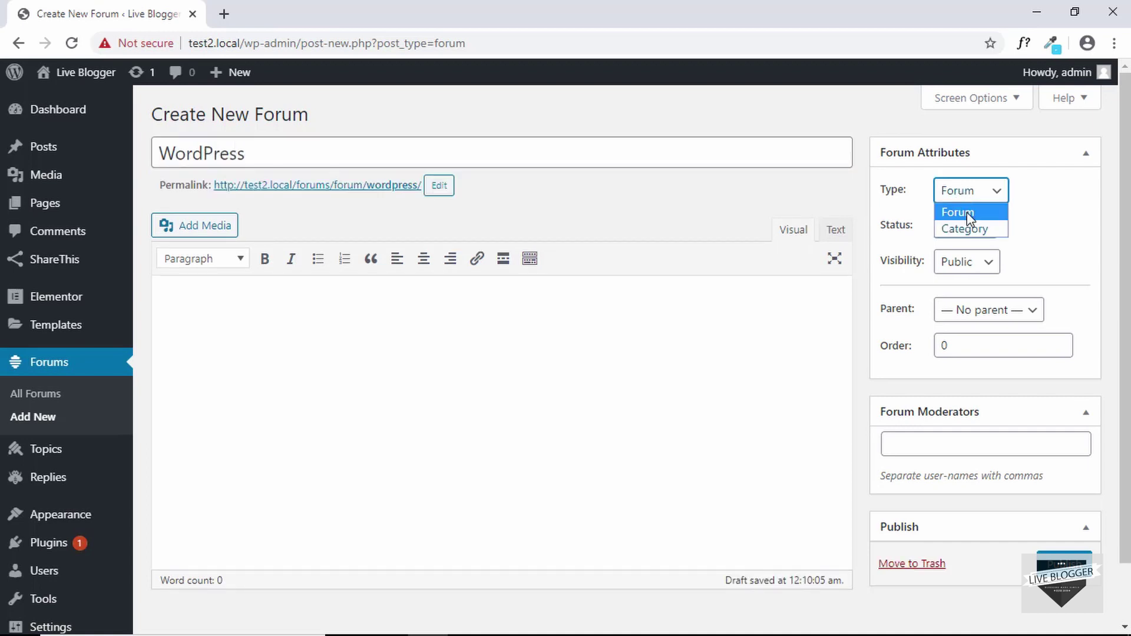
{"action": "left_click", "coordinate": [966, 212]}
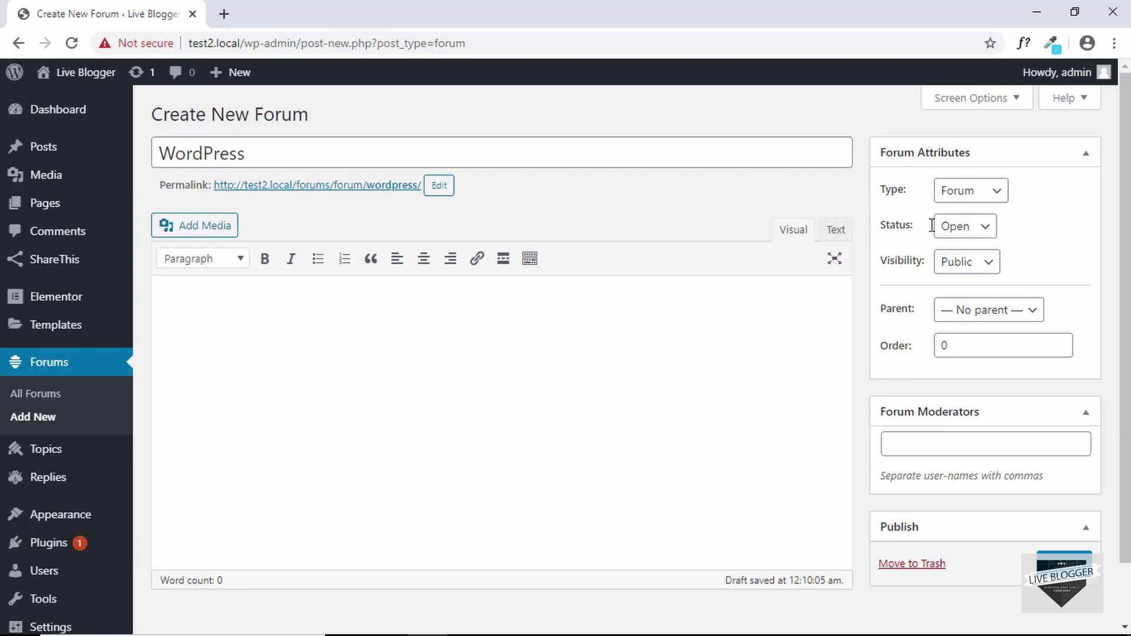
{"action": "left_click", "coordinate": [985, 227]}
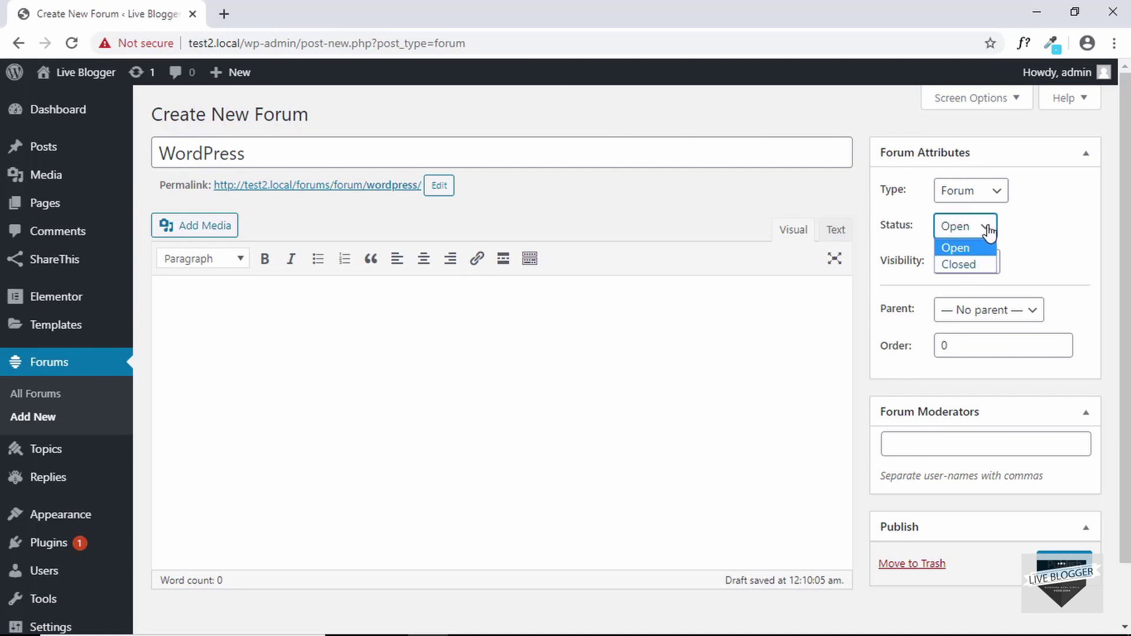
{"action": "left_click", "coordinate": [906, 231]}
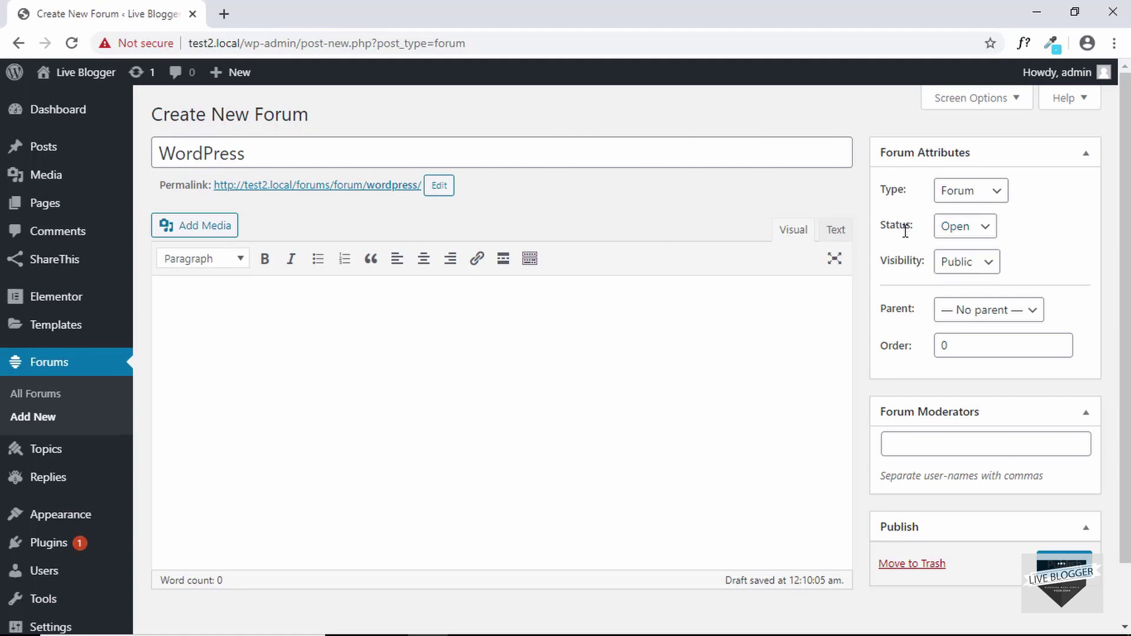
{"action": "left_click", "coordinate": [975, 270]}
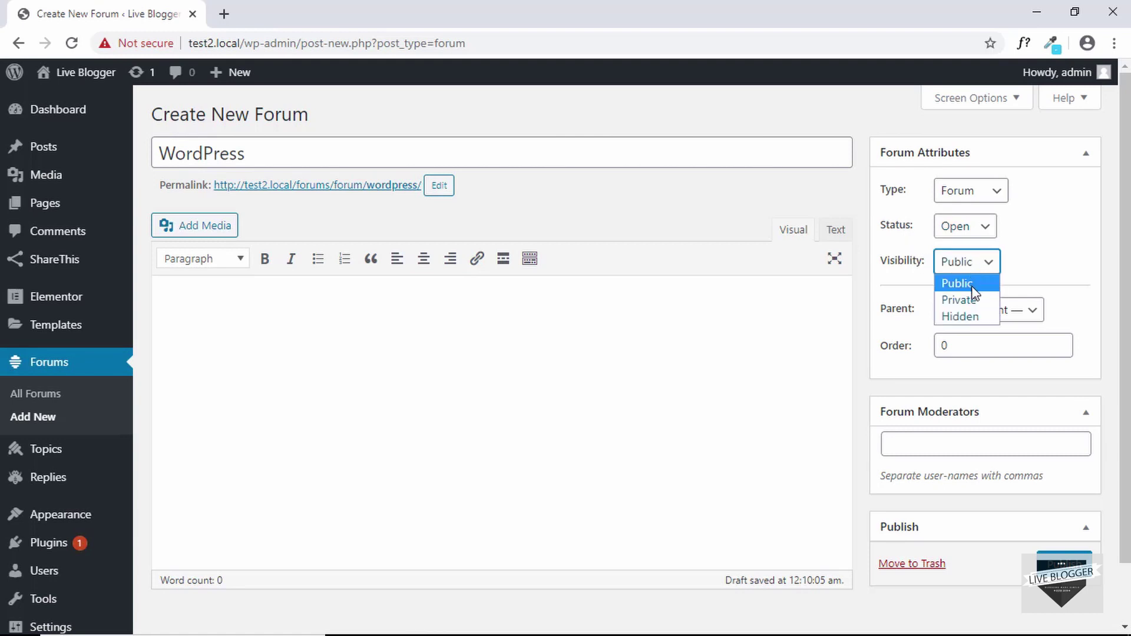
{"action": "left_click", "coordinate": [903, 276]}
{"action": "scroll", "coordinate": [902, 271], "scroll_direction": "down", "scroll_amount": 1}
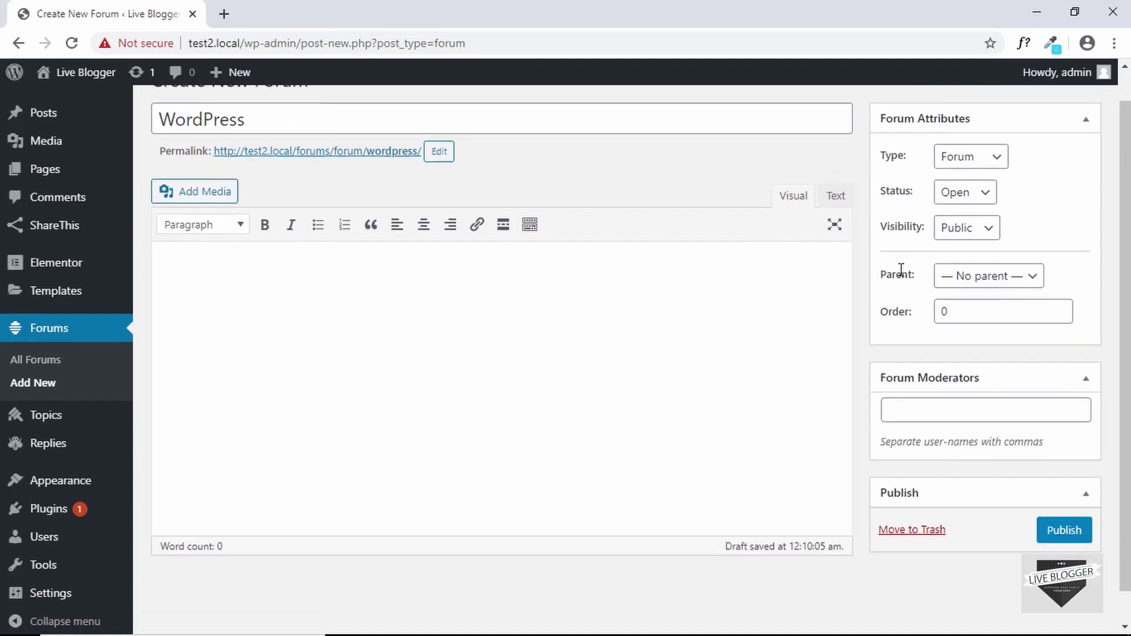
{"action": "left_click", "coordinate": [977, 255]}
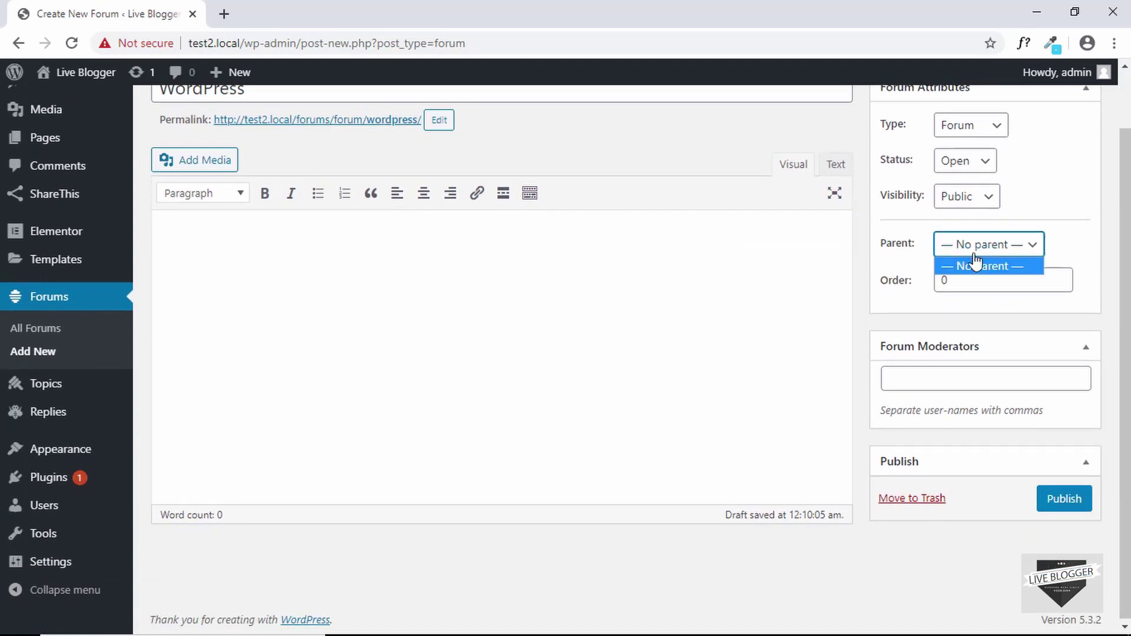
{"action": "left_click", "coordinate": [963, 266]}
{"action": "scroll", "coordinate": [906, 246], "scroll_direction": "up", "scroll_amount": 1}
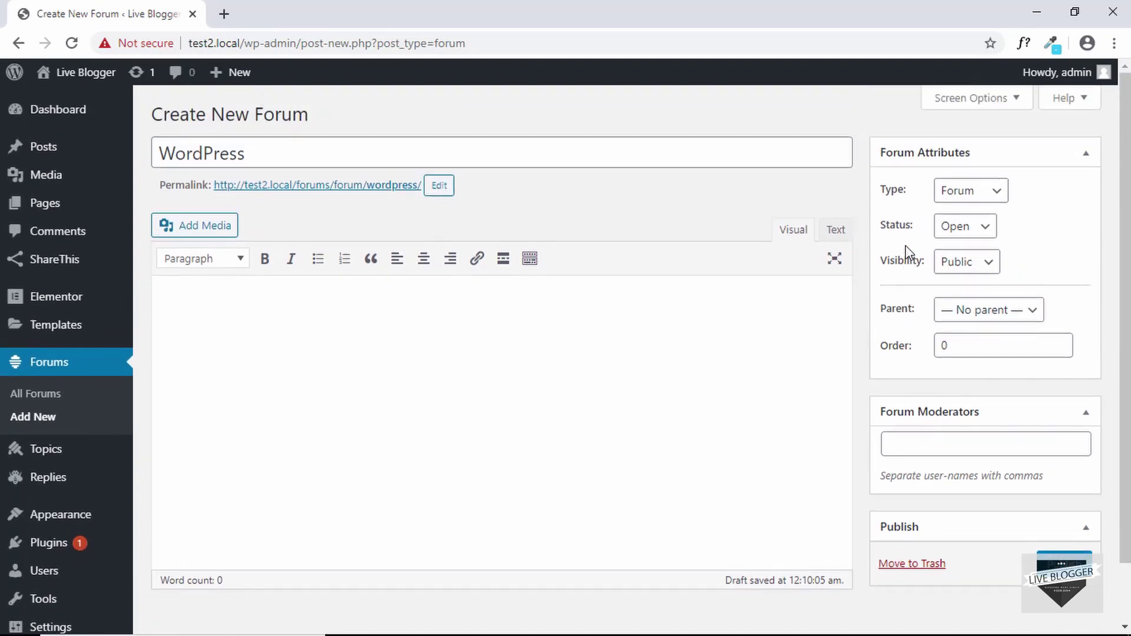
Describe the forum as a place where you can discuss about WordPress
{"action": "scroll", "coordinate": [919, 275], "scroll_direction": "down", "scroll_amount": 1}
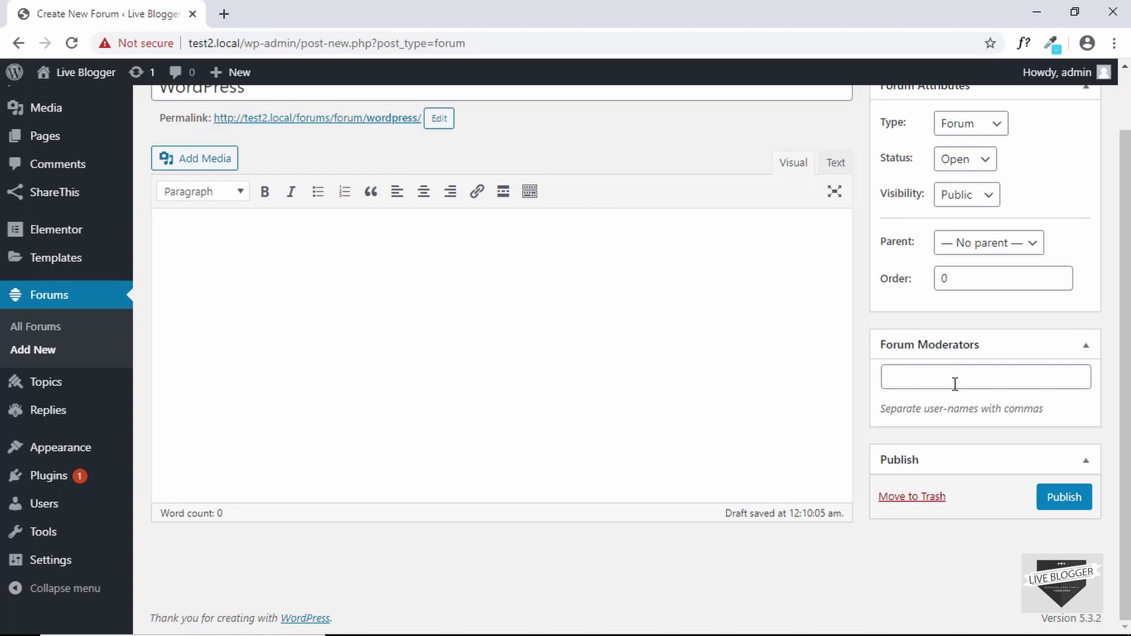
{"action": "scroll", "coordinate": [955, 383], "scroll_direction": "up", "scroll_amount": 2}
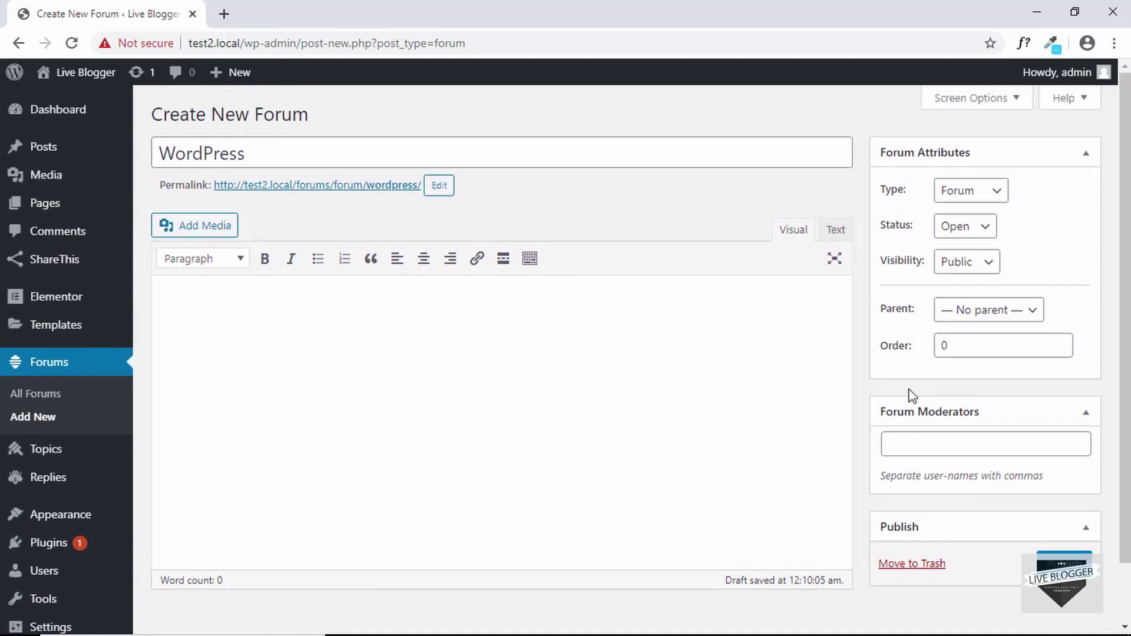
{"action": "scroll", "coordinate": [912, 395], "scroll_direction": "down", "scroll_amount": 2}
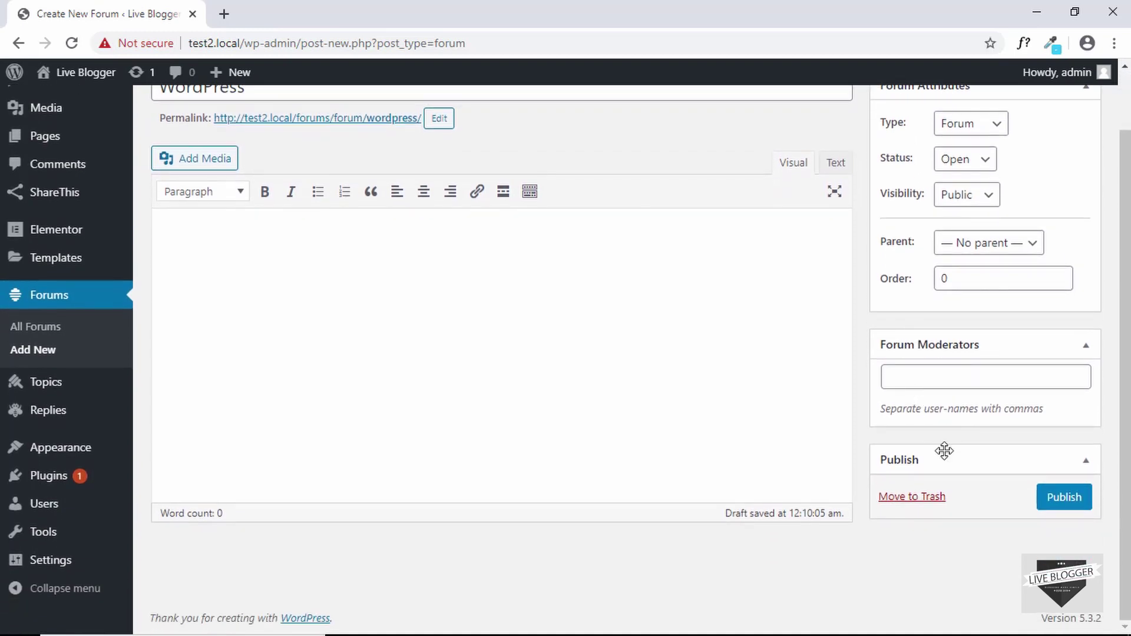
{"action": "scroll", "coordinate": [790, 406], "scroll_direction": "up", "scroll_amount": 2}
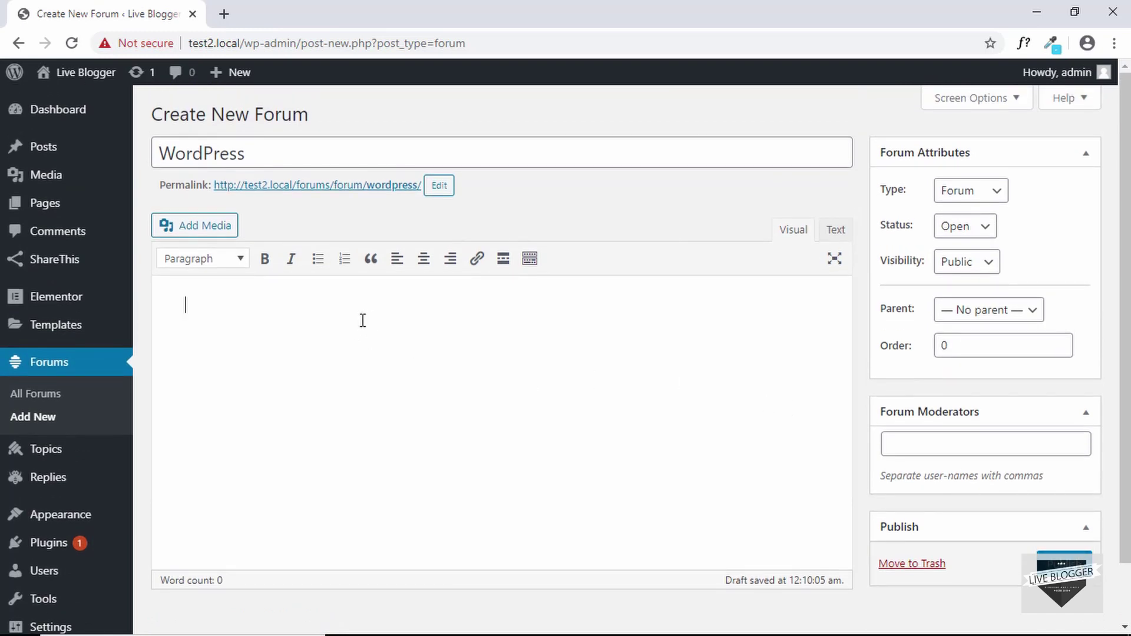
{"action": "type", "text": "This is a place where you can disc"}
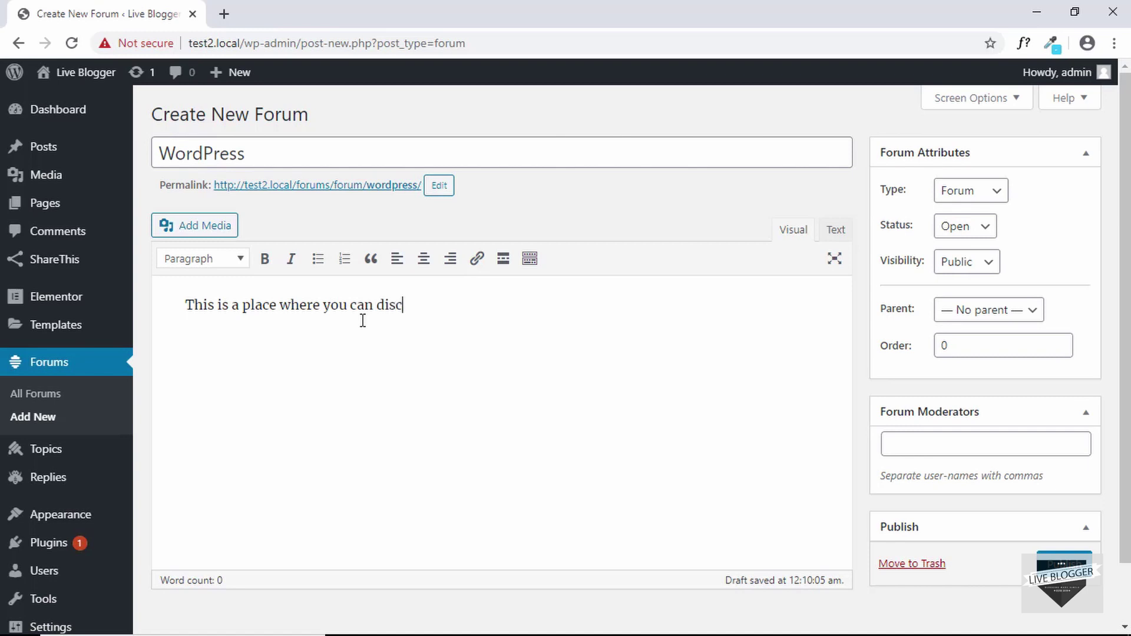
{"action": "type", "text": "uss about WordPress."}
{"action": "scroll", "coordinate": [790, 365], "scroll_direction": "down", "scroll_amount": 1}
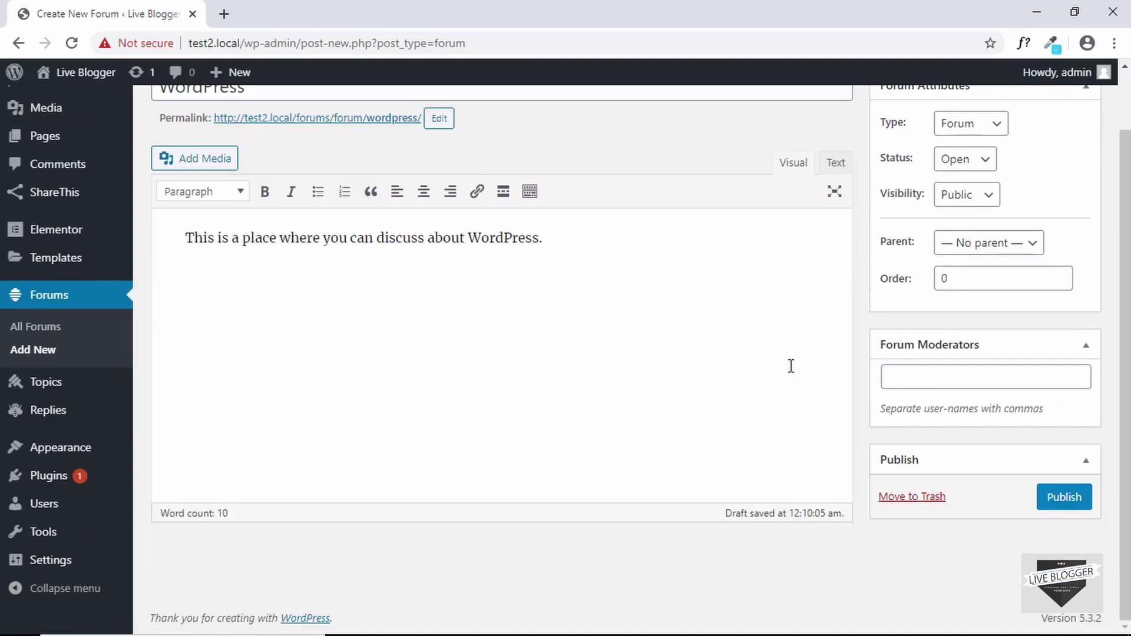
Publish the WordPress forum and check it on the site's public Forums page
{"action": "left_click", "coordinate": [1063, 498]}
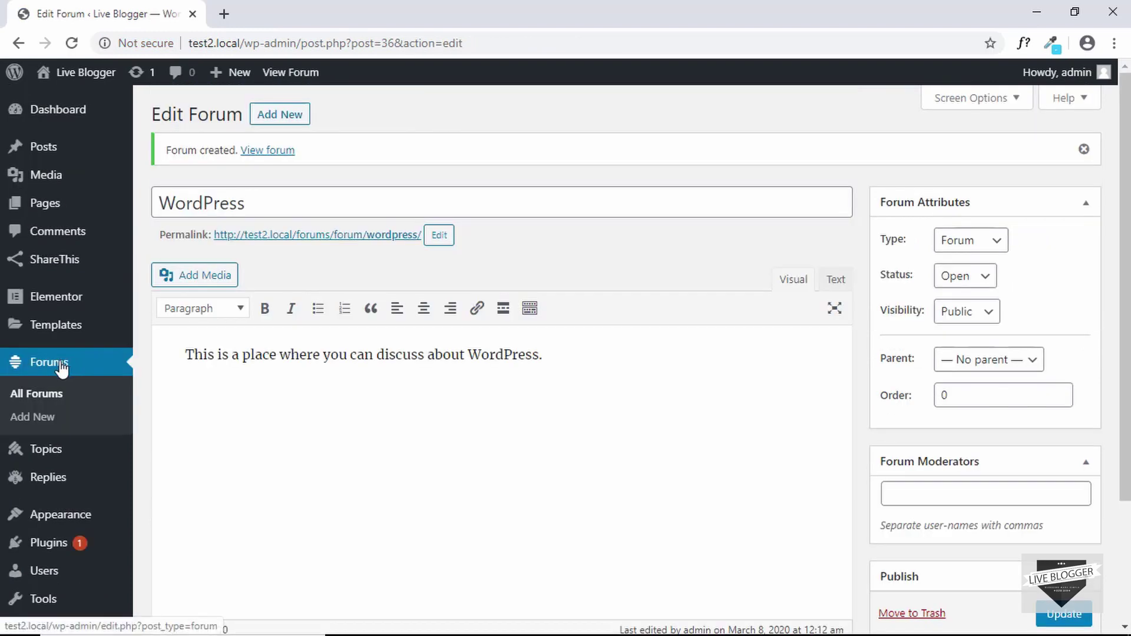
{"action": "left_click", "coordinate": [62, 369]}
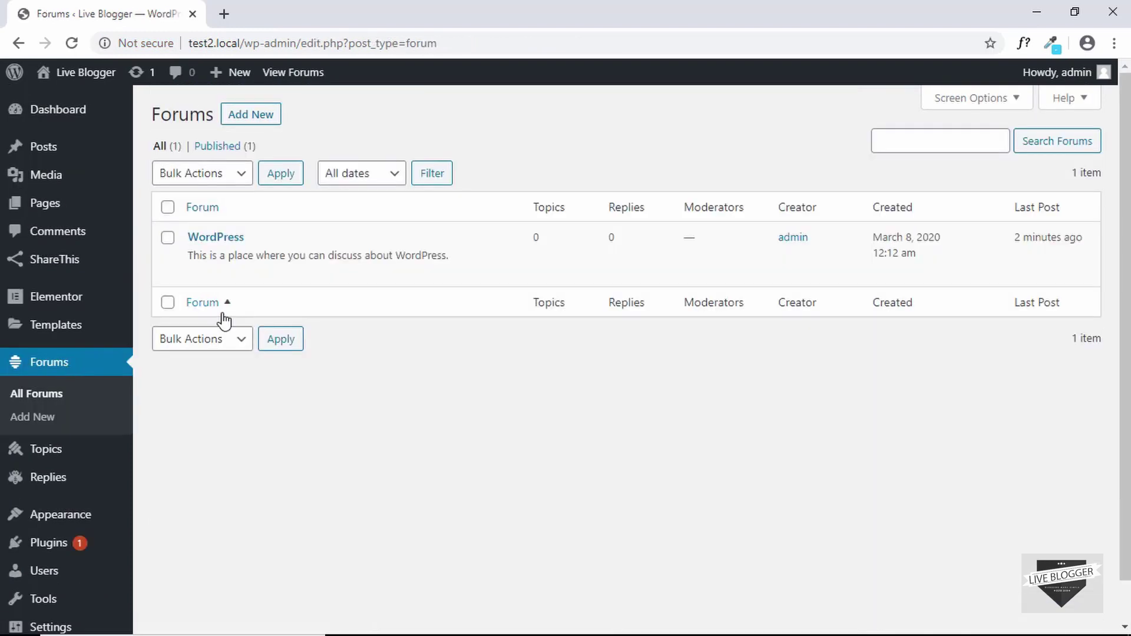
{"action": "mouse_move", "coordinate": [234, 249]}
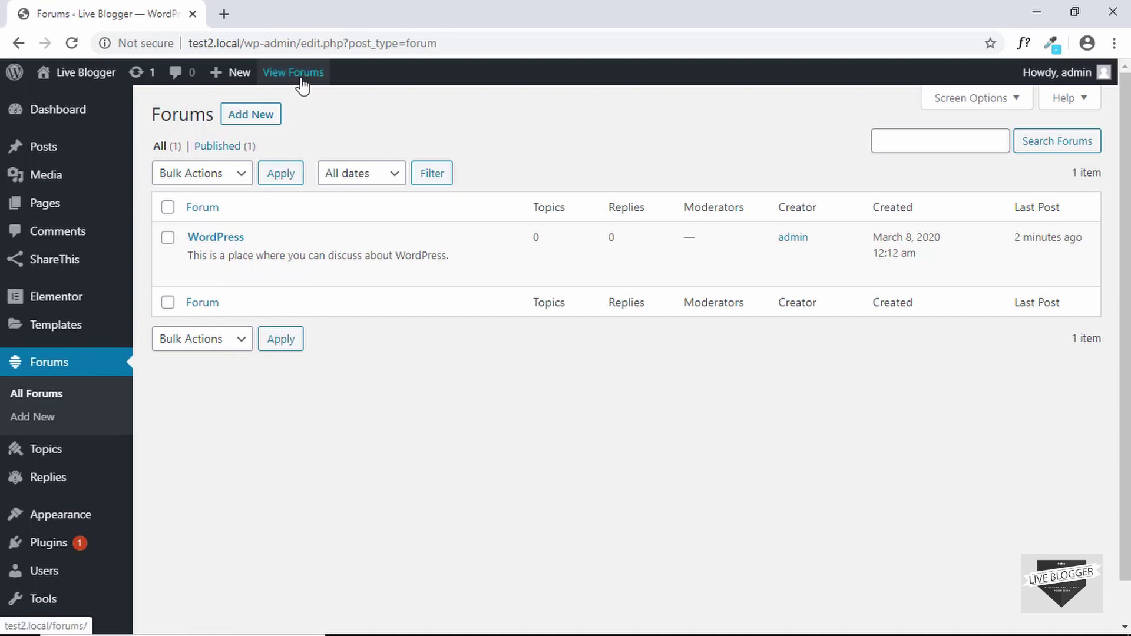
{"action": "left_click", "coordinate": [301, 80]}
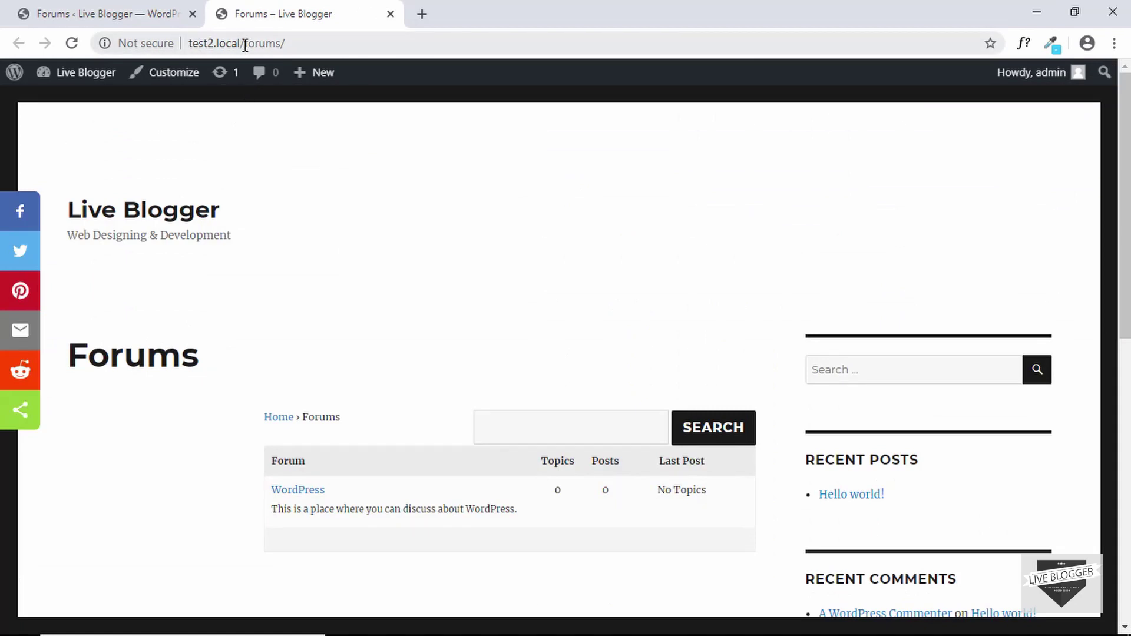
{"action": "scroll", "coordinate": [385, 206], "scroll_direction": "down", "scroll_amount": 5}
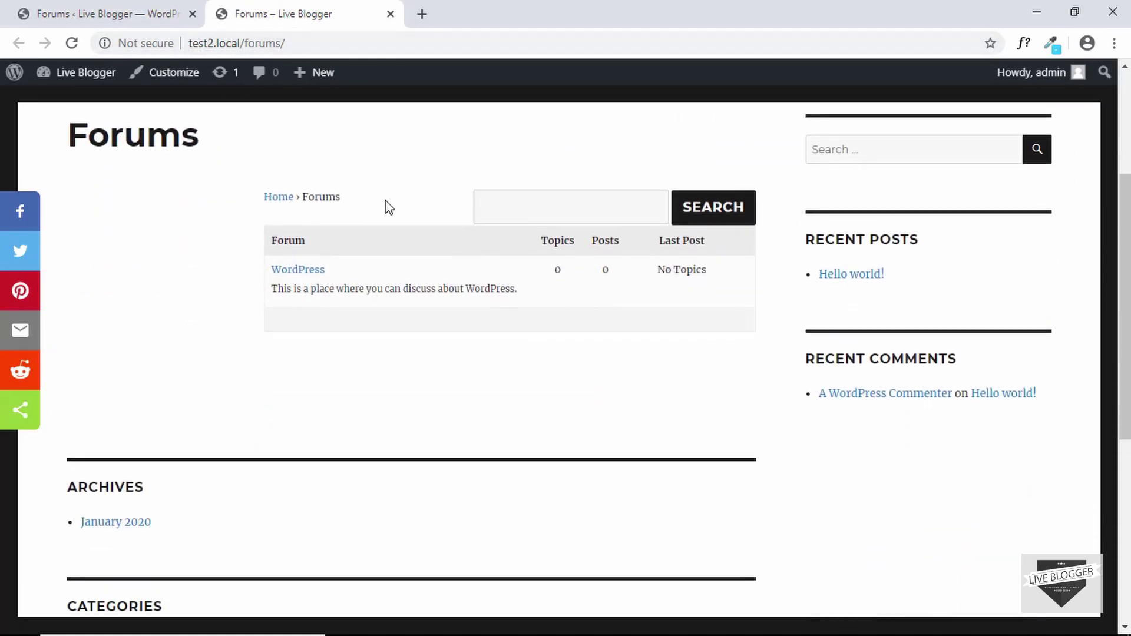
{"action": "scroll", "coordinate": [386, 207], "scroll_direction": "up", "scroll_amount": 2}
{"action": "scroll", "coordinate": [385, 207], "scroll_direction": "up", "scroll_amount": 1}
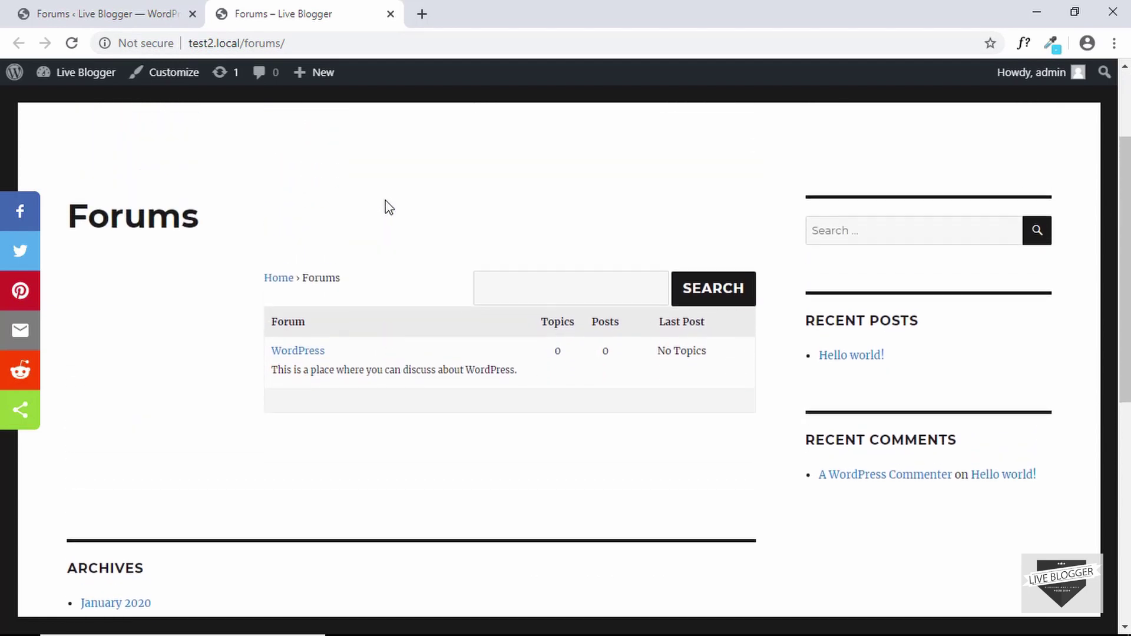
{"action": "scroll", "coordinate": [386, 206], "scroll_direction": "down", "scroll_amount": 1}
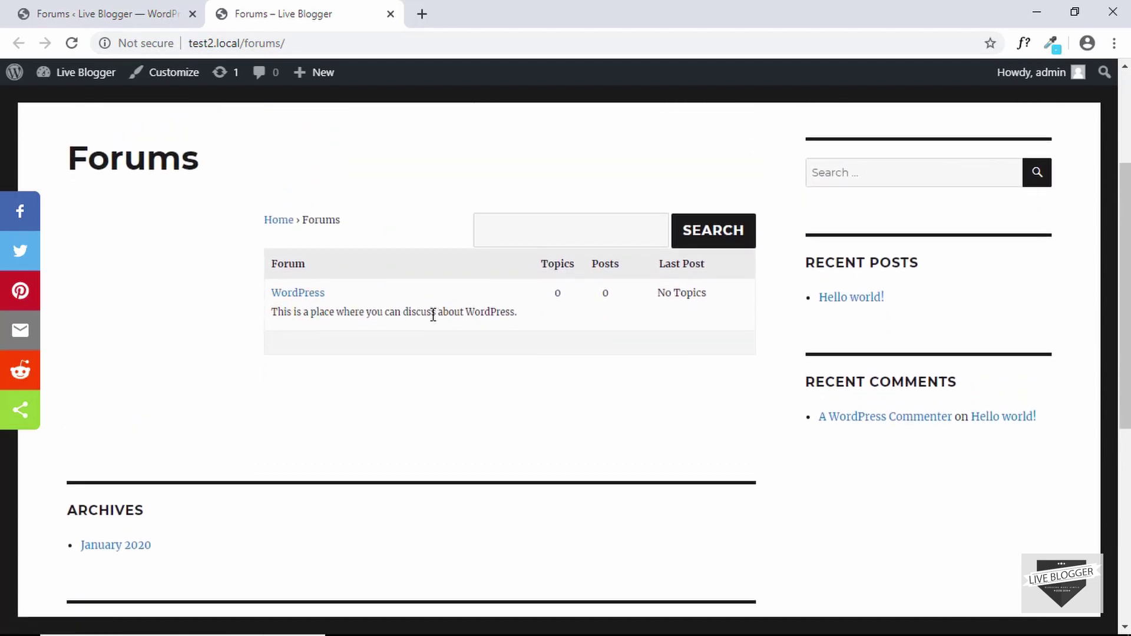
Open the WordPress forum's public page and find its new-topic form
{"action": "left_click", "coordinate": [303, 294]}
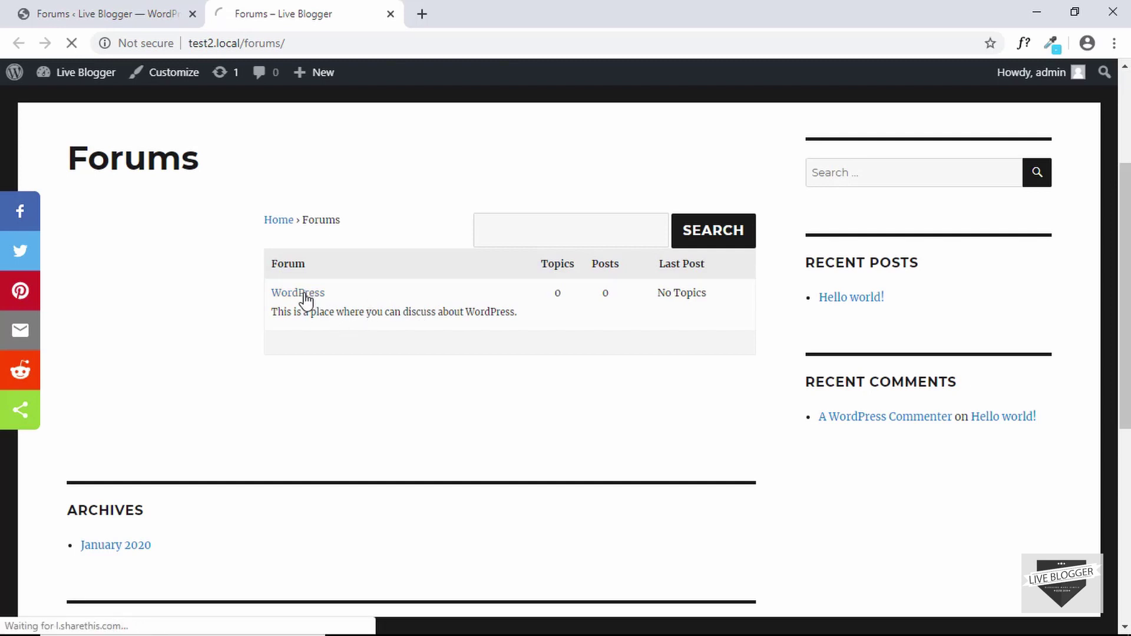
{"action": "scroll", "coordinate": [345, 352], "scroll_direction": "down", "scroll_amount": 2}
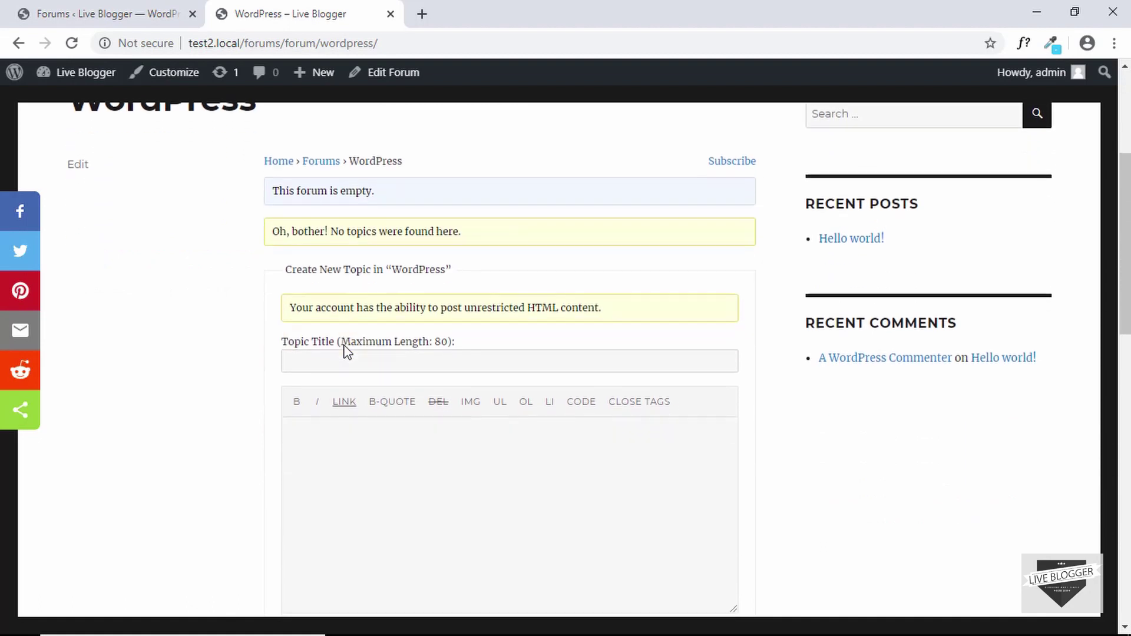
{"action": "scroll", "coordinate": [346, 351], "scroll_direction": "down", "scroll_amount": 3}
{"action": "scroll", "coordinate": [347, 352], "scroll_direction": "up", "scroll_amount": 1}
{"action": "scroll", "coordinate": [347, 352], "scroll_direction": "up", "scroll_amount": 2}
{"action": "scroll", "coordinate": [345, 359], "scroll_direction": "down", "scroll_amount": 4}
{"action": "scroll", "coordinate": [344, 354], "scroll_direction": "down", "scroll_amount": 3}
{"action": "scroll", "coordinate": [345, 345], "scroll_direction": "up", "scroll_amount": 3}
{"action": "scroll", "coordinate": [345, 345], "scroll_direction": "up", "scroll_amount": 3}
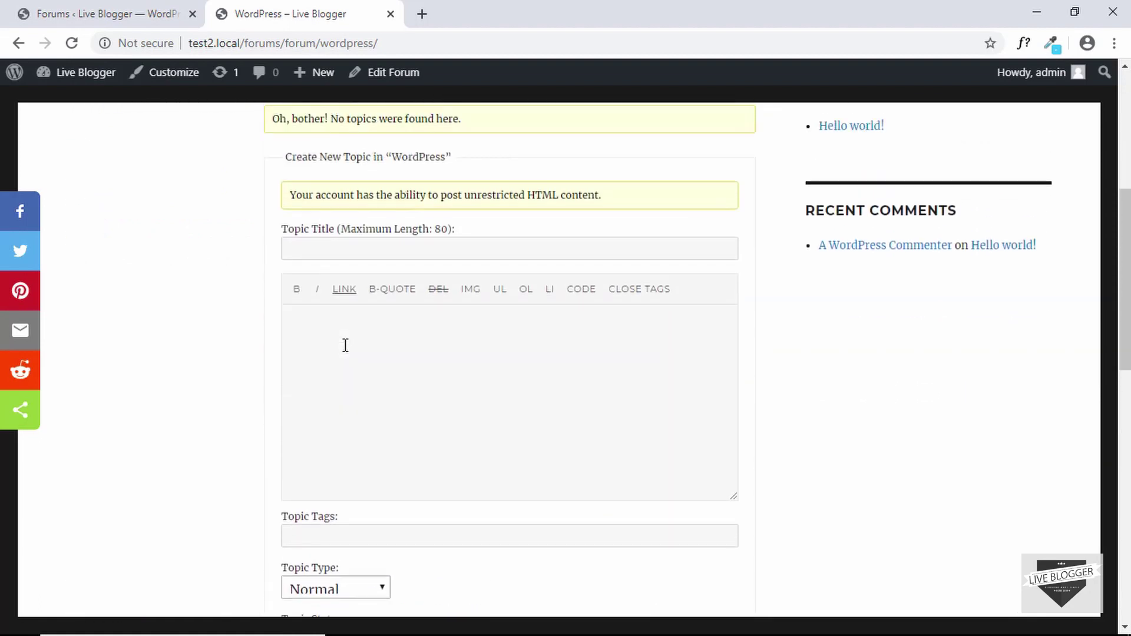
{"action": "scroll", "coordinate": [345, 345], "scroll_direction": "up", "scroll_amount": 2}
{"action": "scroll", "coordinate": [345, 345], "scroll_direction": "up", "scroll_amount": 1}
{"action": "scroll", "coordinate": [345, 346], "scroll_direction": "down", "scroll_amount": 5}
{"action": "scroll", "coordinate": [345, 345], "scroll_direction": "down", "scroll_amount": 3}
{"action": "scroll", "coordinate": [347, 338], "scroll_direction": "up", "scroll_amount": 8}
{"action": "scroll", "coordinate": [354, 332], "scroll_direction": "down", "scroll_amount": 1}
{"action": "scroll", "coordinate": [354, 336], "scroll_direction": "down", "scroll_amount": 2}
{"action": "scroll", "coordinate": [354, 336], "scroll_direction": "down", "scroll_amount": 1}
{"action": "scroll", "coordinate": [354, 336], "scroll_direction": "down", "scroll_amount": 1}
{"action": "scroll", "coordinate": [354, 336], "scroll_direction": "down", "scroll_amount": 2}
{"action": "scroll", "coordinate": [354, 335], "scroll_direction": "down", "scroll_amount": 1}
{"action": "scroll", "coordinate": [355, 336], "scroll_direction": "up", "scroll_amount": 1}
{"action": "scroll", "coordinate": [355, 335], "scroll_direction": "up", "scroll_amount": 2}
{"action": "scroll", "coordinate": [354, 336], "scroll_direction": "up", "scroll_amount": 1}
{"action": "scroll", "coordinate": [355, 335], "scroll_direction": "up", "scroll_amount": 1}
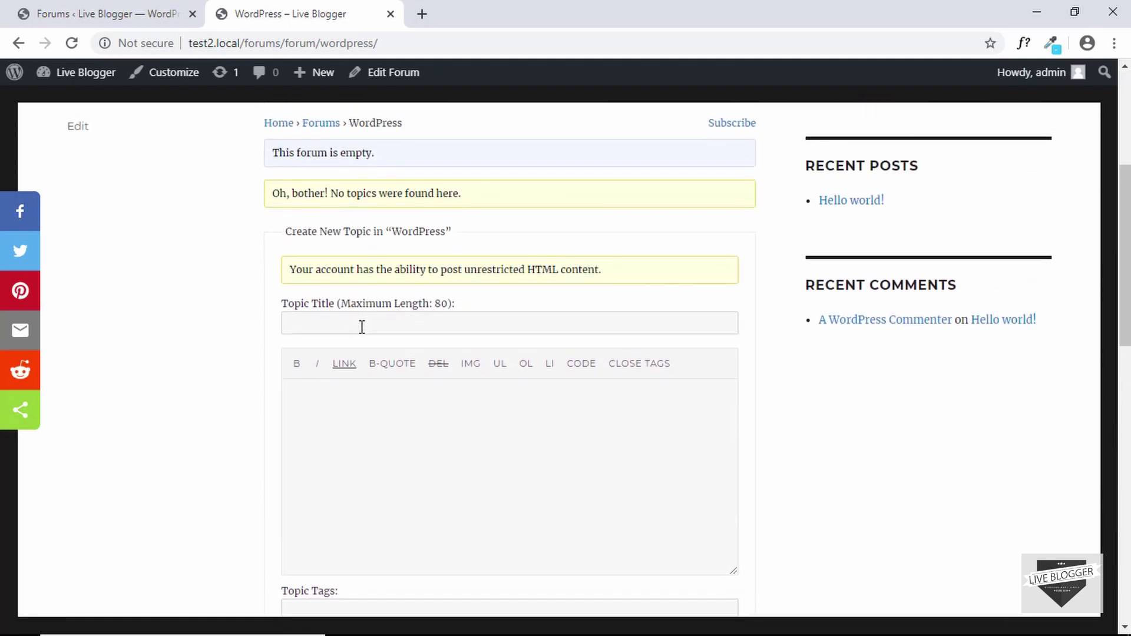
Enter the title 'How to install WooCommerce in WordPress' and the question body asking for guidance
{"action": "left_click", "coordinate": [360, 324]}
{"action": "type", "text": "How to"}
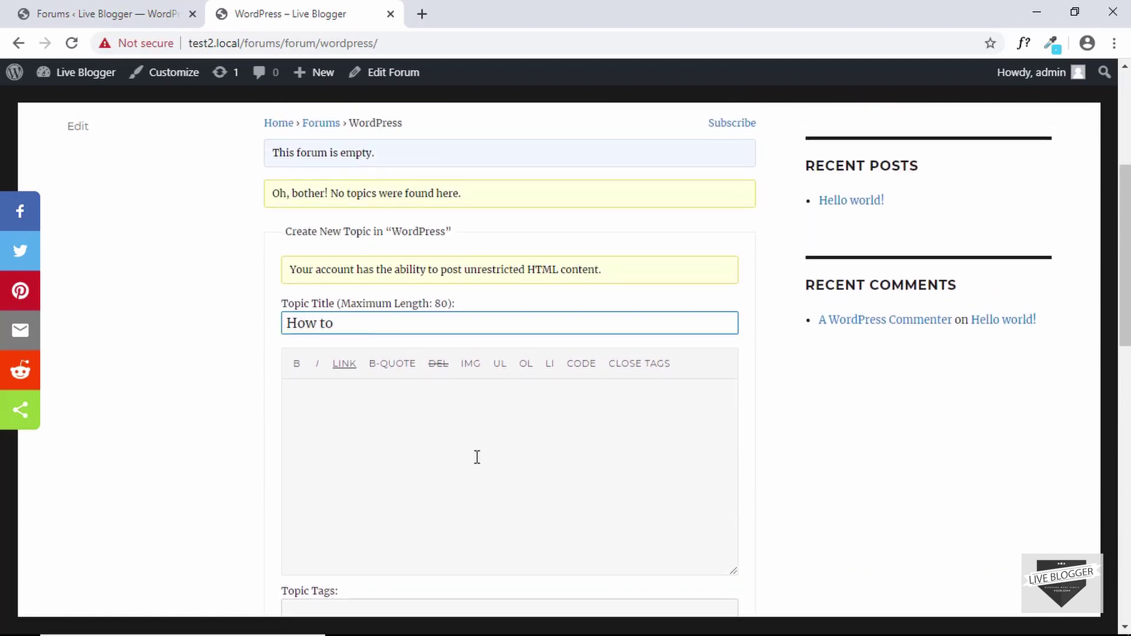
{"action": "type", "text": " install WooCommerce in WordPress"}
{"action": "left_click", "coordinate": [479, 459]}
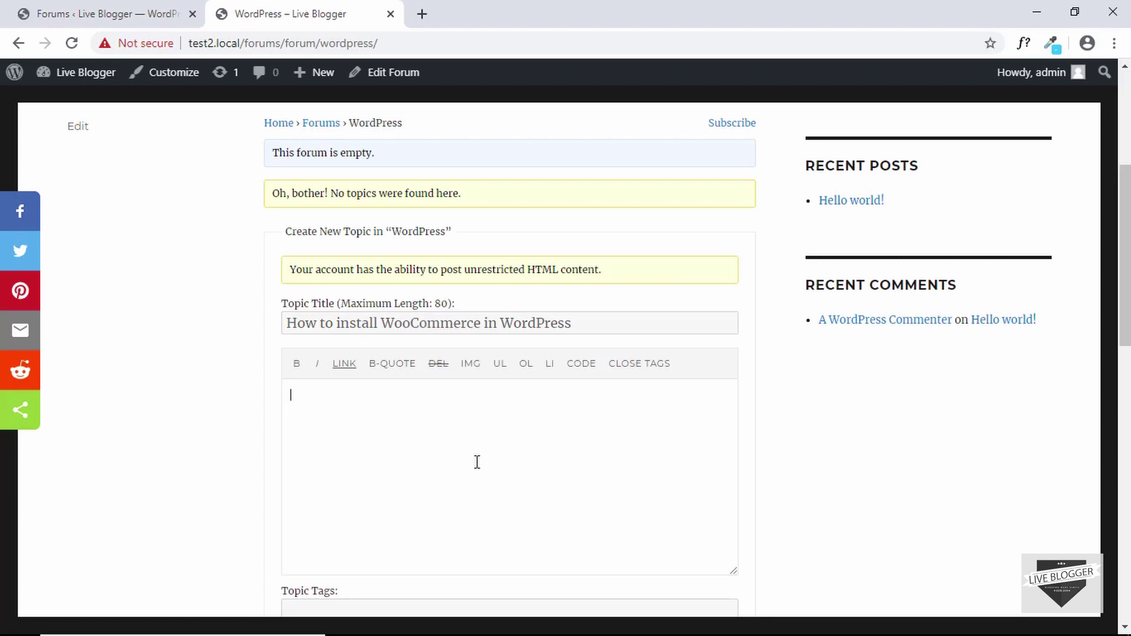
{"action": "scroll", "coordinate": [477, 462], "scroll_direction": "down", "scroll_amount": 2}
{"action": "type", "text": "I have a question on ho"}
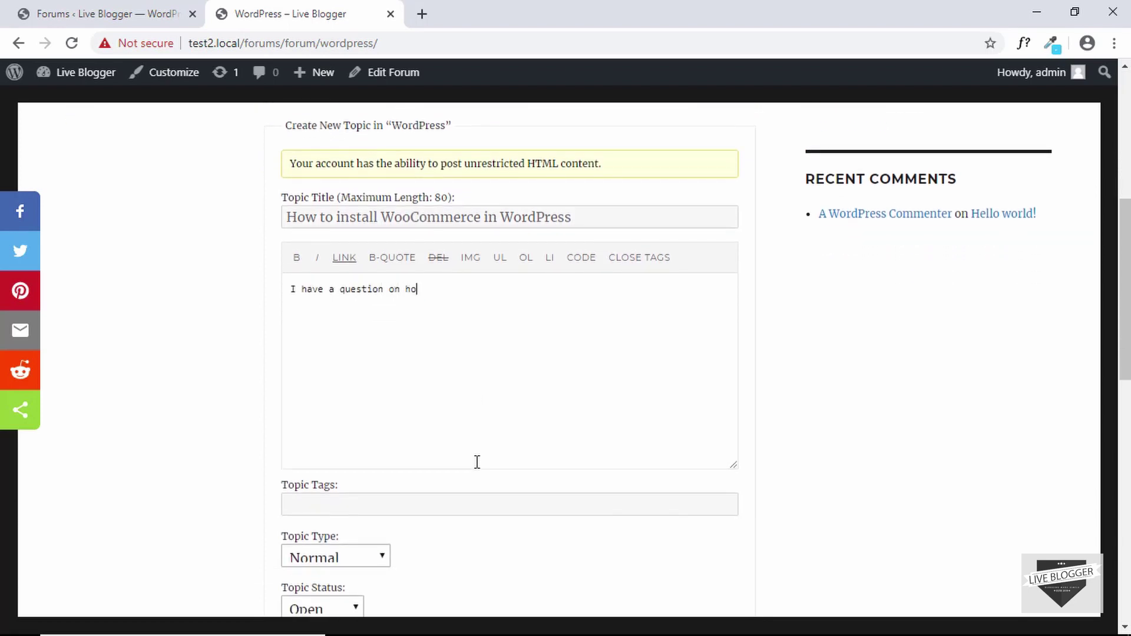
{"action": "type", "text": "w to install WooCommerce in WordPress. Please give me some guidance."}
{"action": "scroll", "coordinate": [475, 461], "scroll_direction": "down", "scroll_amount": 1}
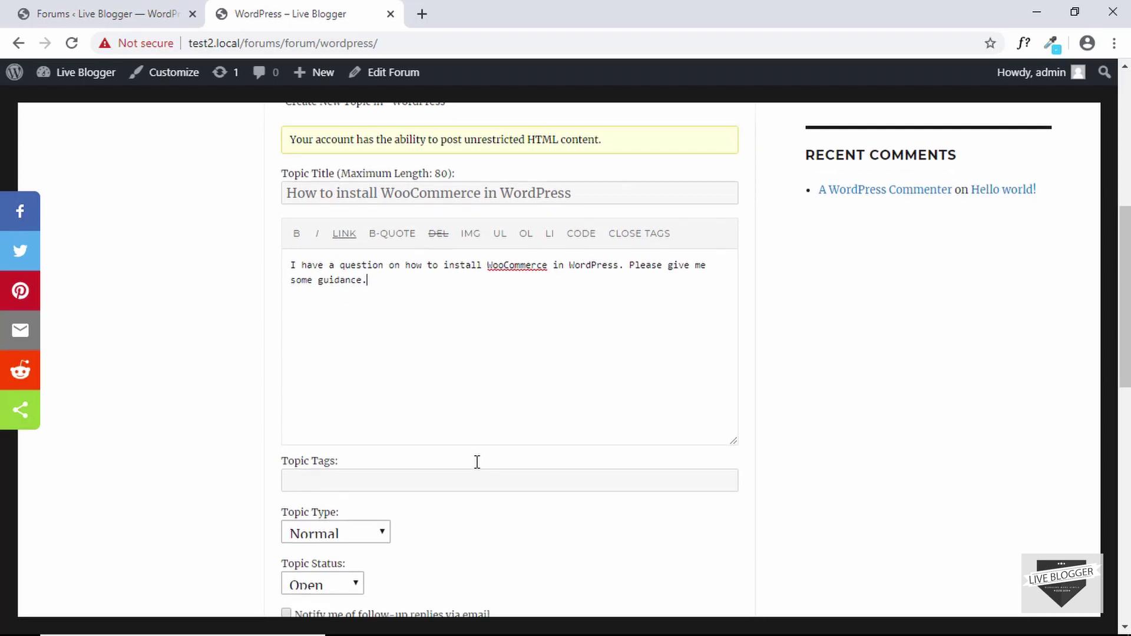
{"action": "scroll", "coordinate": [474, 310], "scroll_direction": "down", "scroll_amount": 2}
Tag the topic woocommerce, wordpress, plugins, keeping type Normal and status Open
{"action": "left_click", "coordinate": [479, 316]}
{"action": "type", "text": "woocom"}
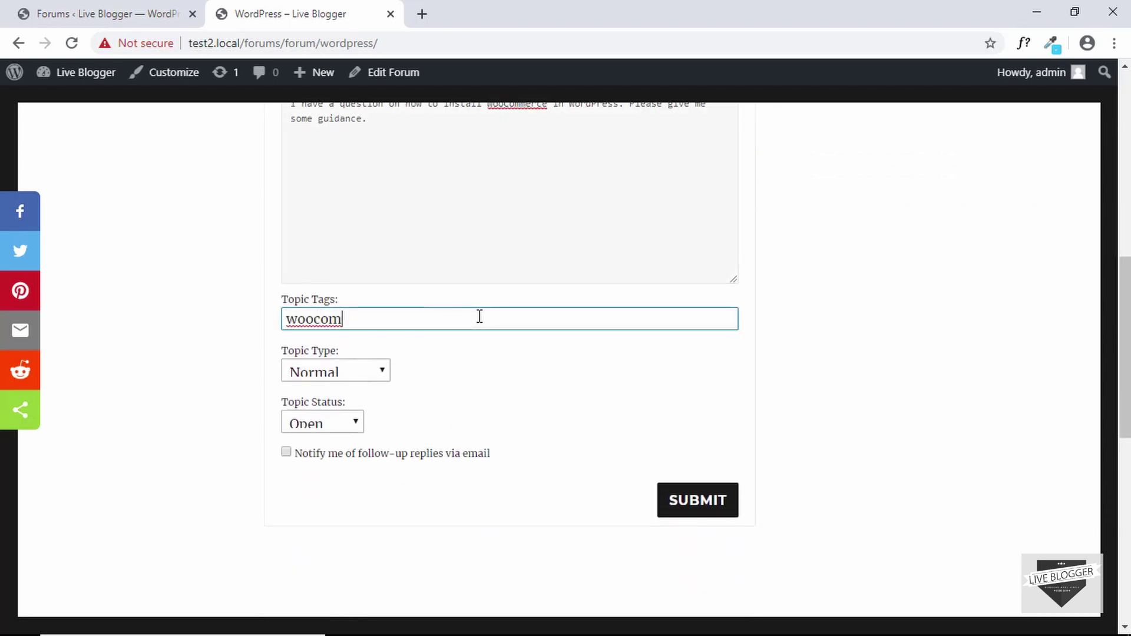
{"action": "scroll", "coordinate": [479, 316], "scroll_direction": "up", "scroll_amount": 2}
{"action": "type", "text": "merce,"}
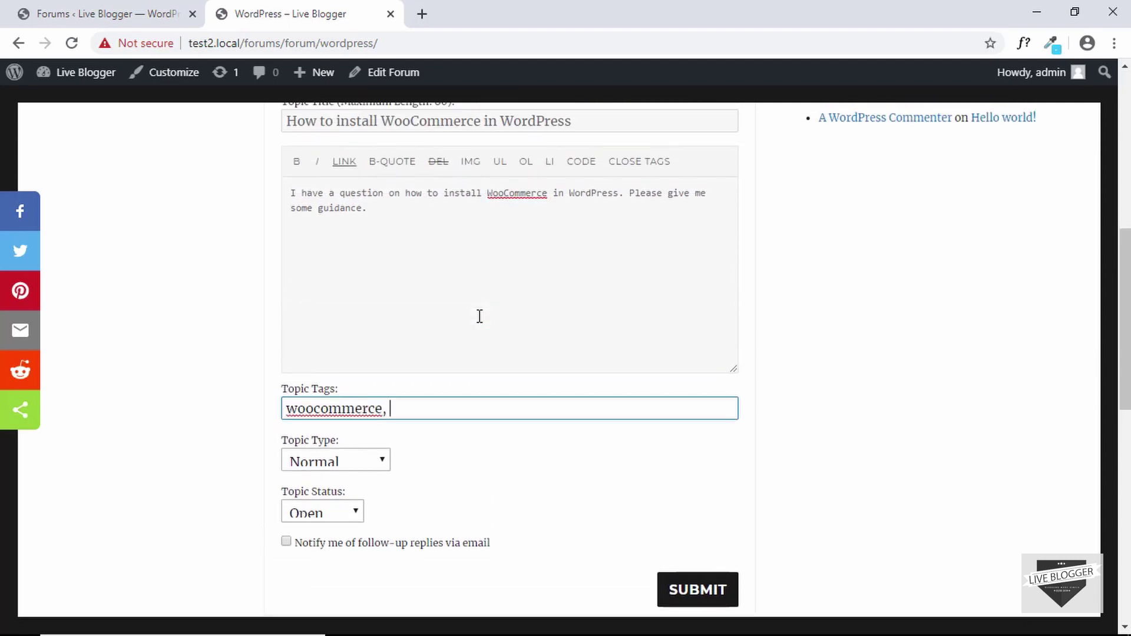
{"action": "type", "text": " wordpress, plugins"}
{"action": "left_click", "coordinate": [357, 463]}
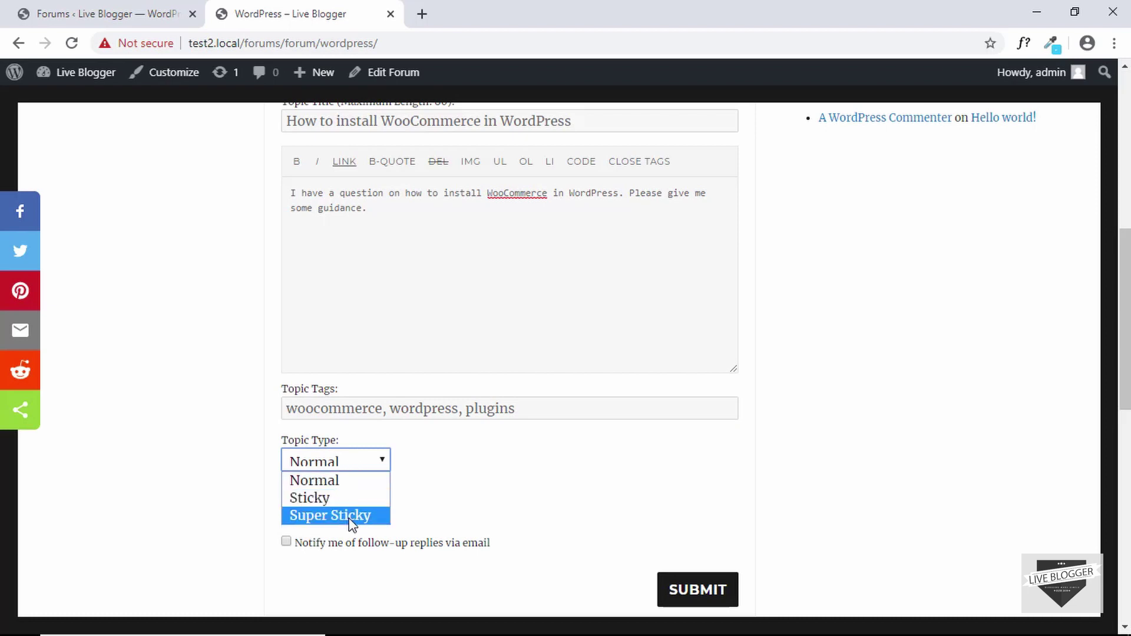
{"action": "left_click", "coordinate": [245, 472]}
{"action": "scroll", "coordinate": [313, 406], "scroll_direction": "down", "scroll_amount": 2}
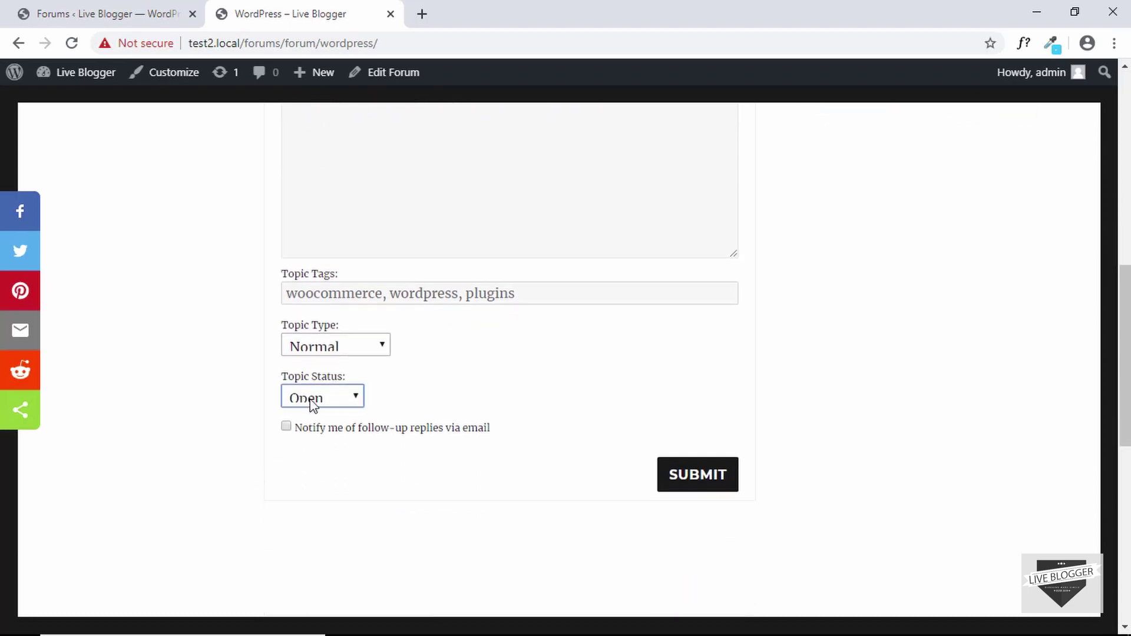
{"action": "left_click", "coordinate": [335, 395]}
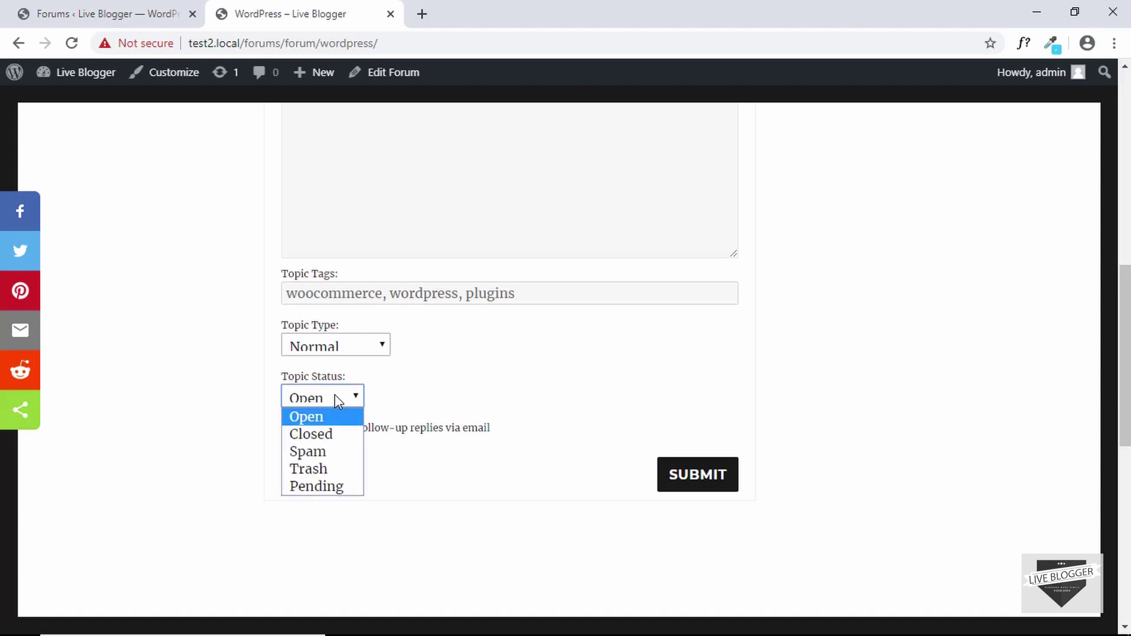
{"action": "left_click", "coordinate": [238, 410]}
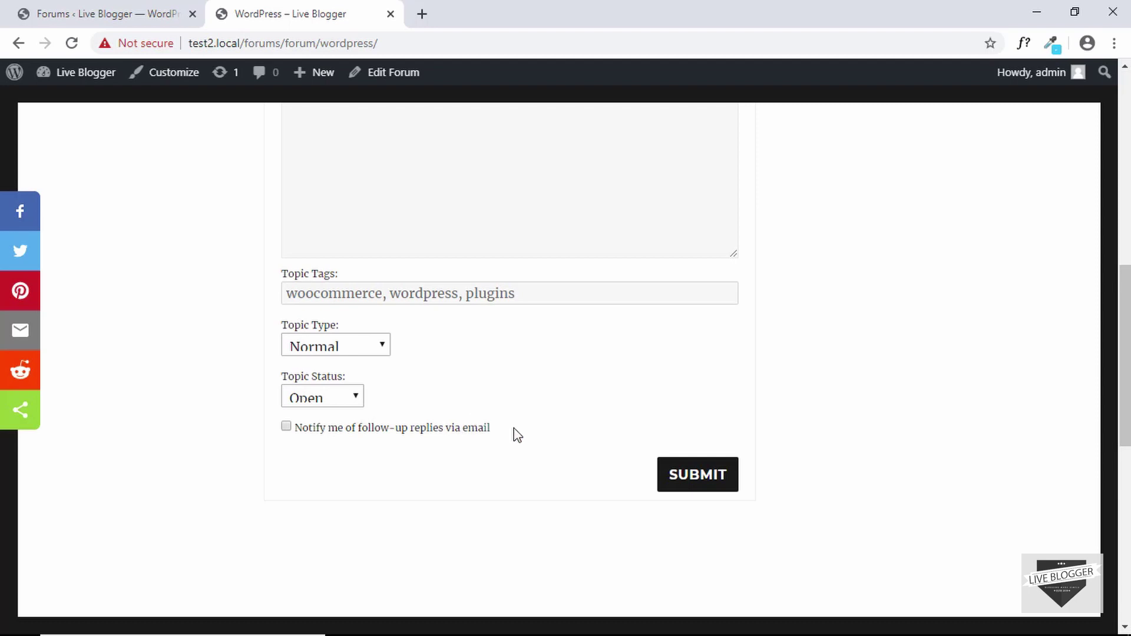
Submit the WooCommerce topic and scroll through the posted topic page
{"action": "left_click", "coordinate": [707, 488]}
{"action": "scroll", "coordinate": [707, 486], "scroll_direction": "down", "scroll_amount": 1}
{"action": "scroll", "coordinate": [707, 487], "scroll_direction": "down", "scroll_amount": 1}
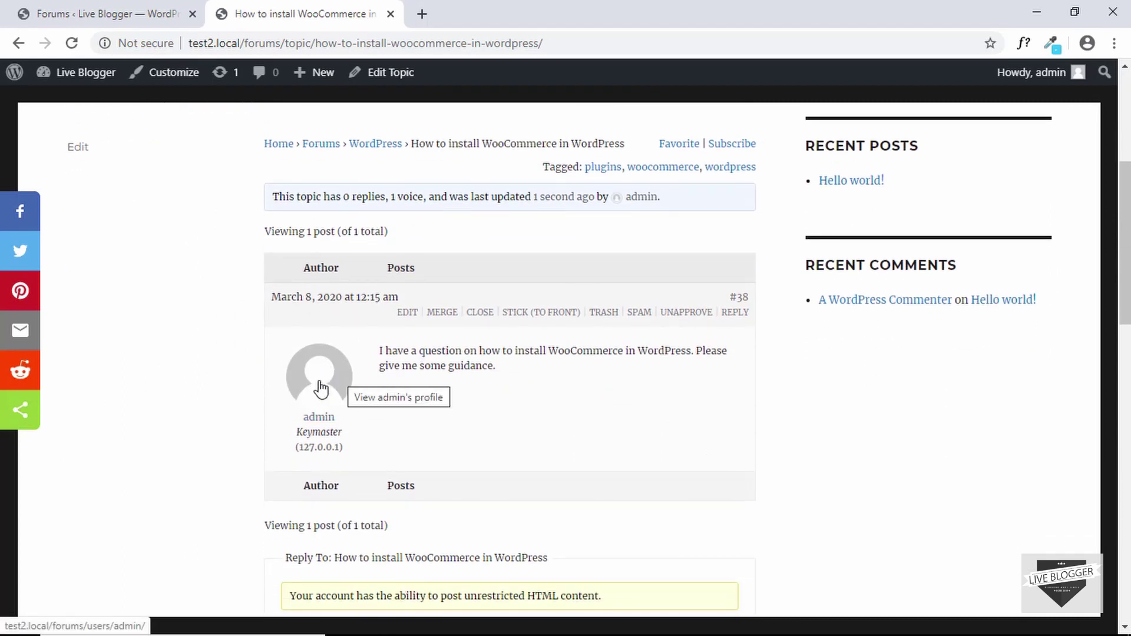
{"action": "scroll", "coordinate": [598, 348], "scroll_direction": "down", "scroll_amount": 3}
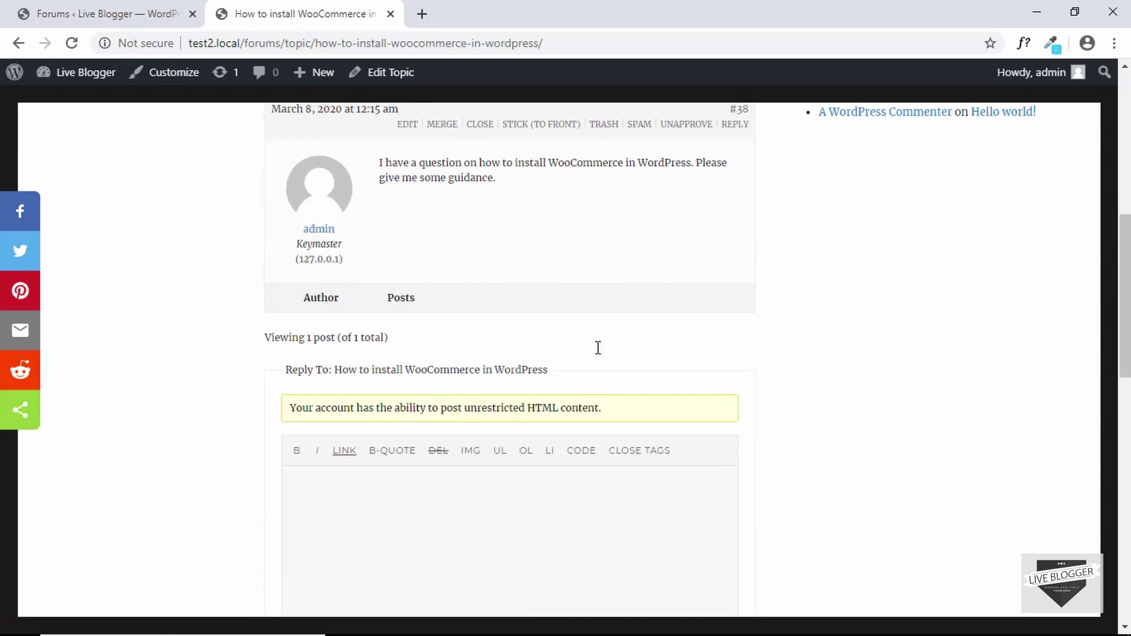
{"action": "scroll", "coordinate": [447, 365], "scroll_direction": "up", "scroll_amount": 2}
{"action": "scroll", "coordinate": [446, 365], "scroll_direction": "down", "scroll_amount": 3}
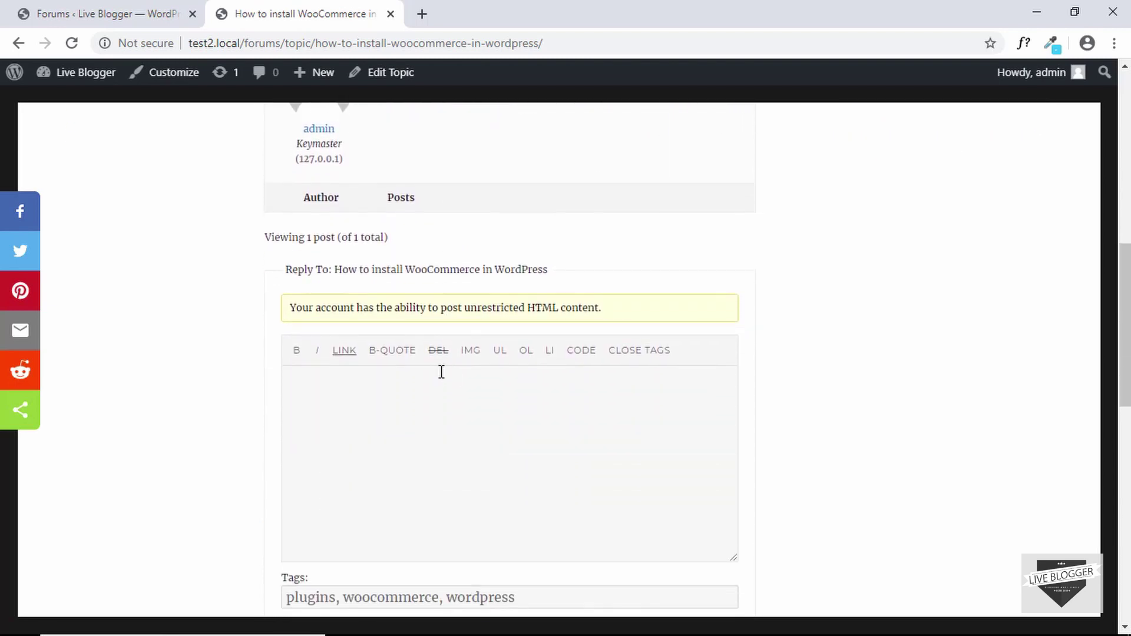
{"action": "scroll", "coordinate": [405, 398], "scroll_direction": "down", "scroll_amount": 2}
{"action": "scroll", "coordinate": [406, 398], "scroll_direction": "down", "scroll_amount": 3}
{"action": "scroll", "coordinate": [406, 397], "scroll_direction": "up", "scroll_amount": 6}
{"action": "scroll", "coordinate": [406, 398], "scroll_direction": "up", "scroll_amount": 3}
{"action": "scroll", "coordinate": [406, 398], "scroll_direction": "down", "scroll_amount": 1}
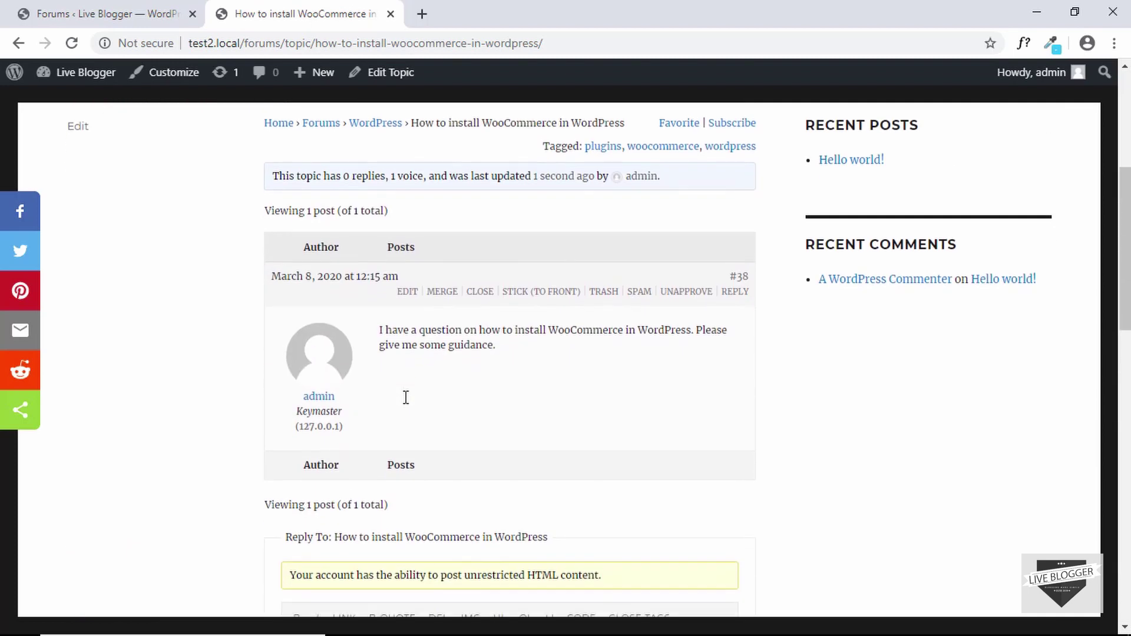
{"action": "scroll", "coordinate": [405, 397], "scroll_direction": "up", "scroll_amount": 4}
{"action": "scroll", "coordinate": [406, 398], "scroll_direction": "down", "scroll_amount": 3}
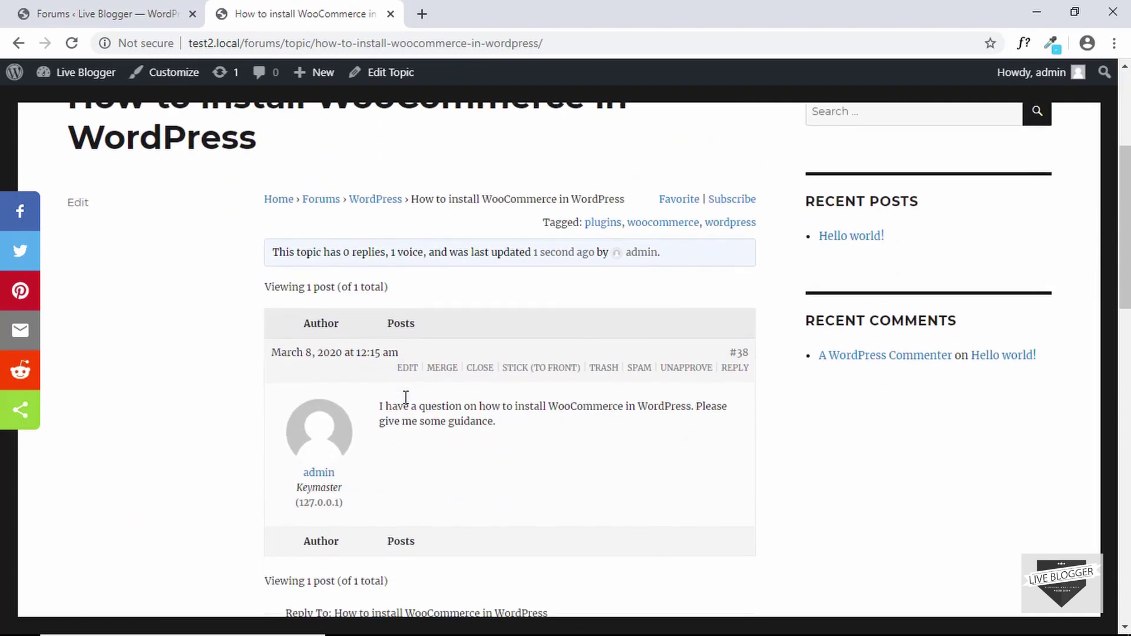
{"action": "scroll", "coordinate": [365, 404], "scroll_direction": "down", "scroll_amount": 1}
Open the admin's forum profile and list its Topics Started, showing the WooCommerce topic
{"action": "left_click", "coordinate": [318, 394]}
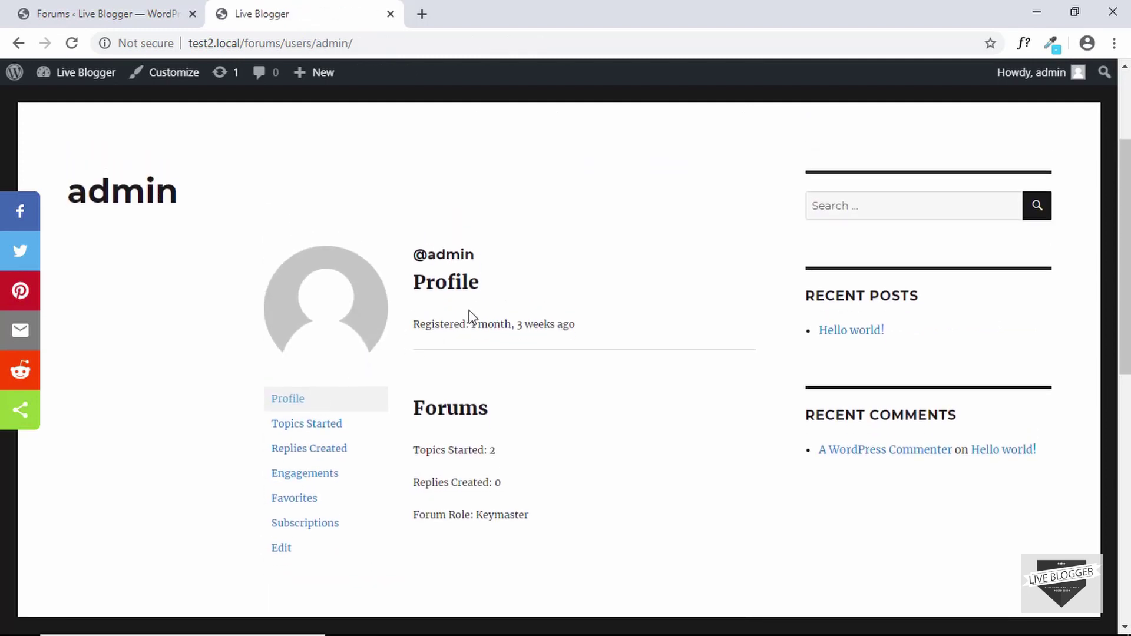
{"action": "left_click", "coordinate": [321, 430]}
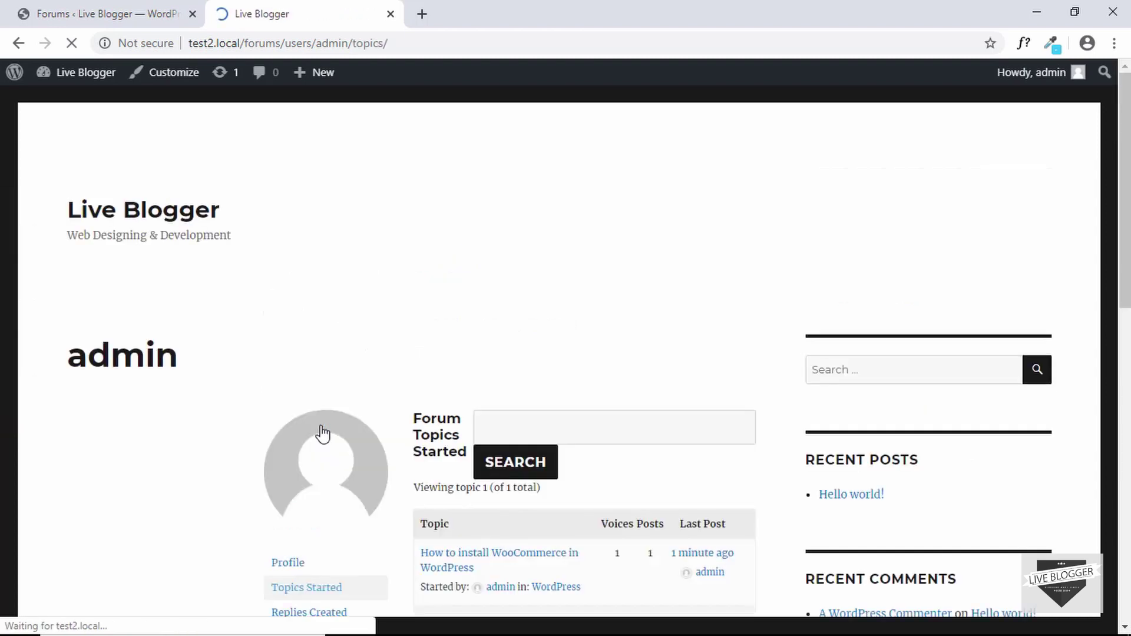
{"action": "scroll", "coordinate": [322, 434], "scroll_direction": "down", "scroll_amount": 4}
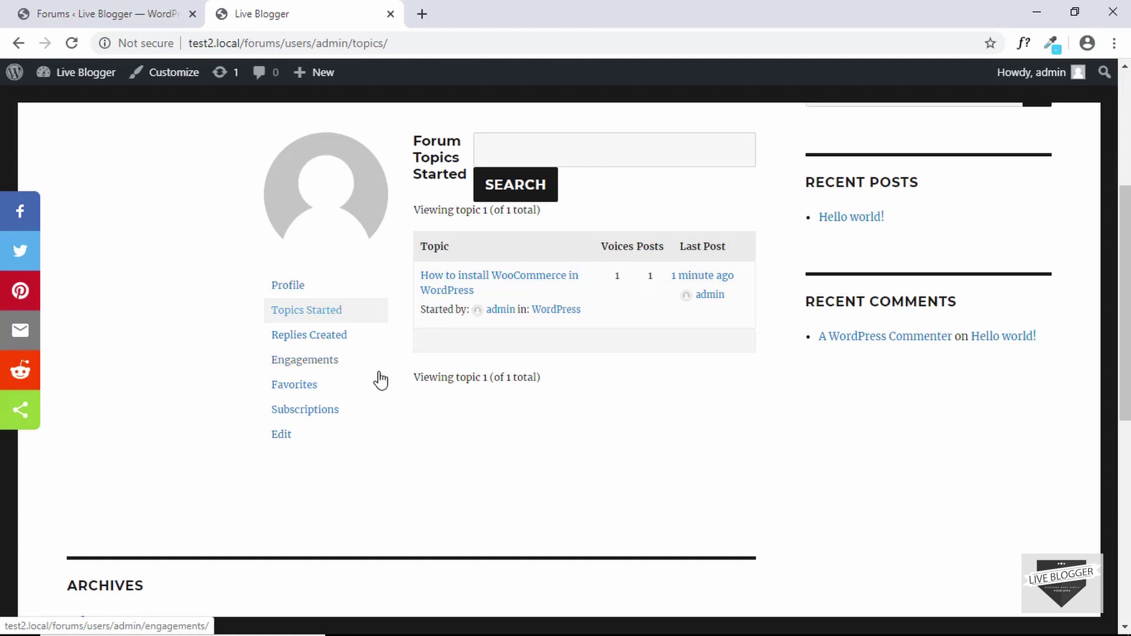
Open the profile Edit form and review its name, contact, biography and account fields
{"action": "left_click", "coordinate": [282, 436]}
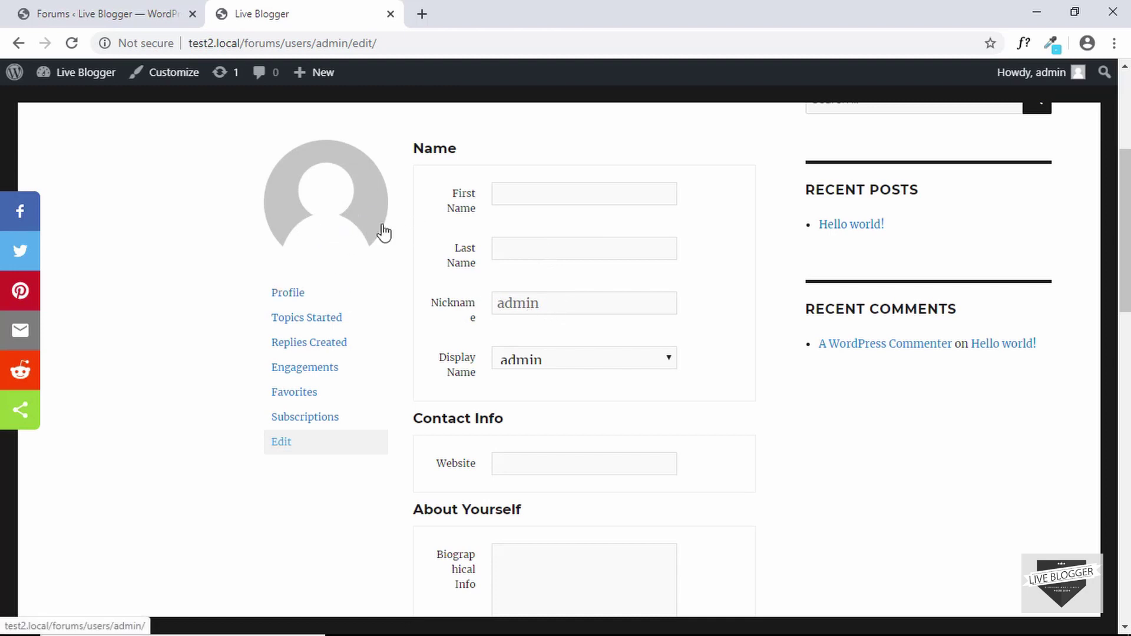
{"action": "scroll", "coordinate": [434, 316], "scroll_direction": "down", "scroll_amount": 2}
{"action": "scroll", "coordinate": [434, 316], "scroll_direction": "down", "scroll_amount": 2}
{"action": "scroll", "coordinate": [436, 310], "scroll_direction": "down", "scroll_amount": 1}
{"action": "scroll", "coordinate": [437, 317], "scroll_direction": "down", "scroll_amount": 1}
{"action": "scroll", "coordinate": [436, 317], "scroll_direction": "down", "scroll_amount": 3}
{"action": "scroll", "coordinate": [438, 316], "scroll_direction": "down", "scroll_amount": 2}
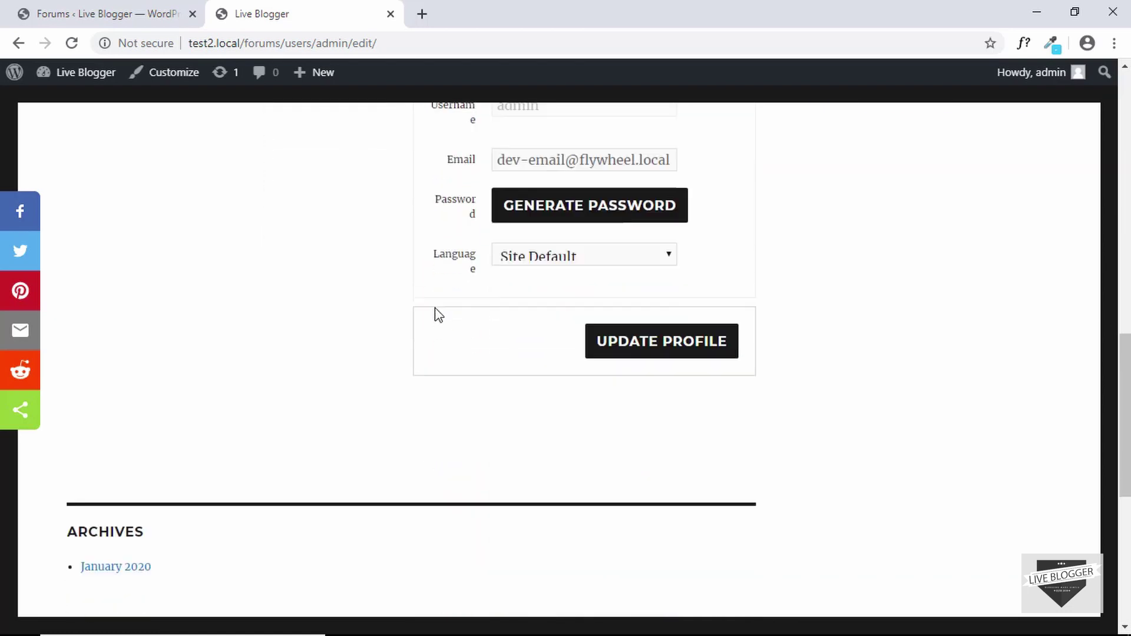
{"action": "scroll", "coordinate": [439, 315], "scroll_direction": "down", "scroll_amount": 2}
{"action": "scroll", "coordinate": [437, 315], "scroll_direction": "up", "scroll_amount": 3}
{"action": "scroll", "coordinate": [437, 315], "scroll_direction": "up", "scroll_amount": 4}
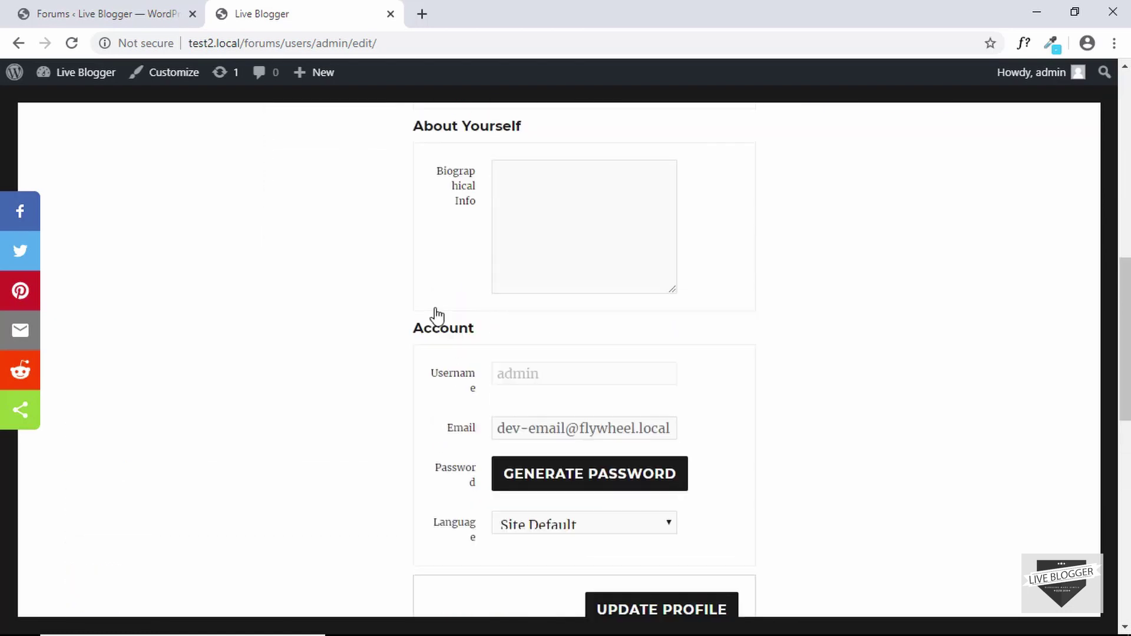
{"action": "scroll", "coordinate": [437, 316], "scroll_direction": "up", "scroll_amount": 6}
{"action": "scroll", "coordinate": [437, 317], "scroll_direction": "up", "scroll_amount": 4}
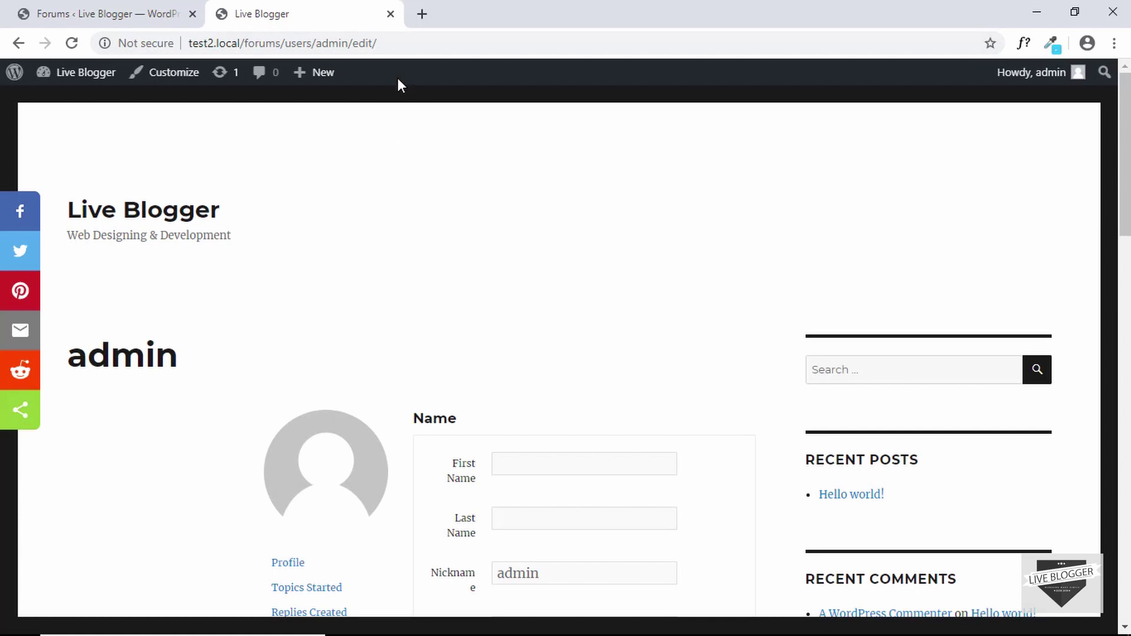
Close the site tab and start a new forum titled 'WordPress Theme Development'
{"action": "left_click", "coordinate": [391, 14]}
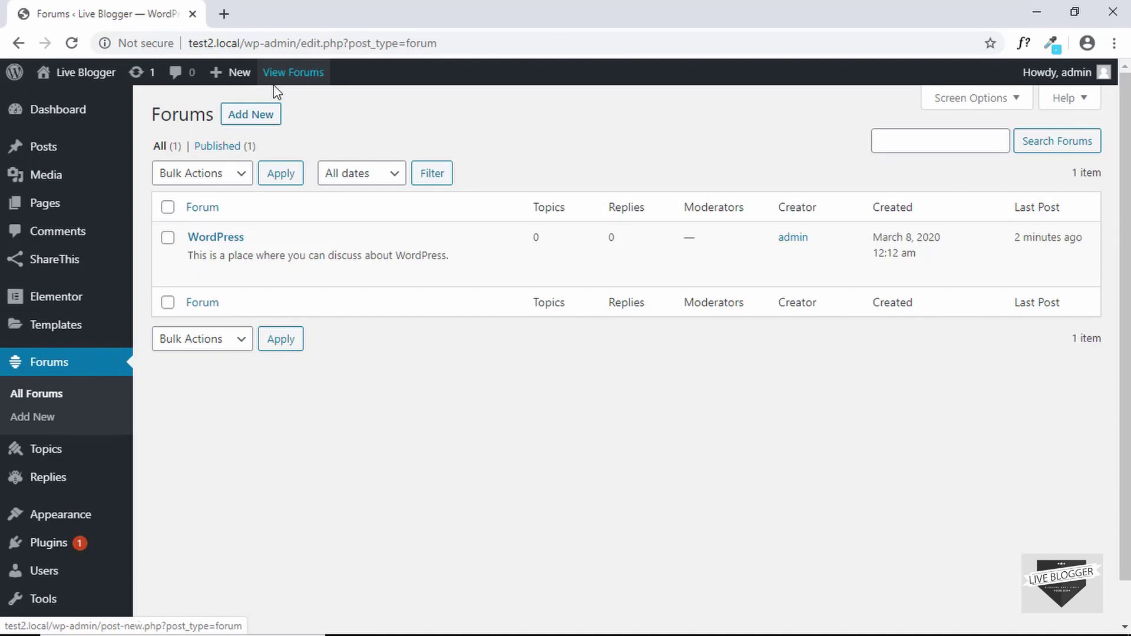
{"action": "left_click", "coordinate": [251, 121]}
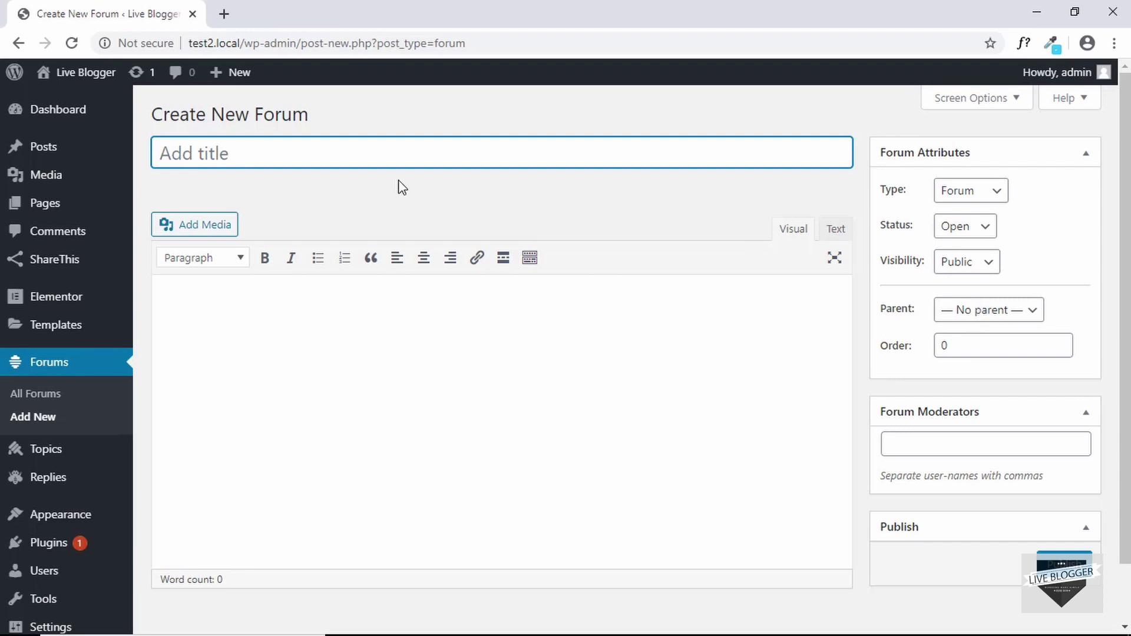
{"action": "type", "text": "Wordp"}
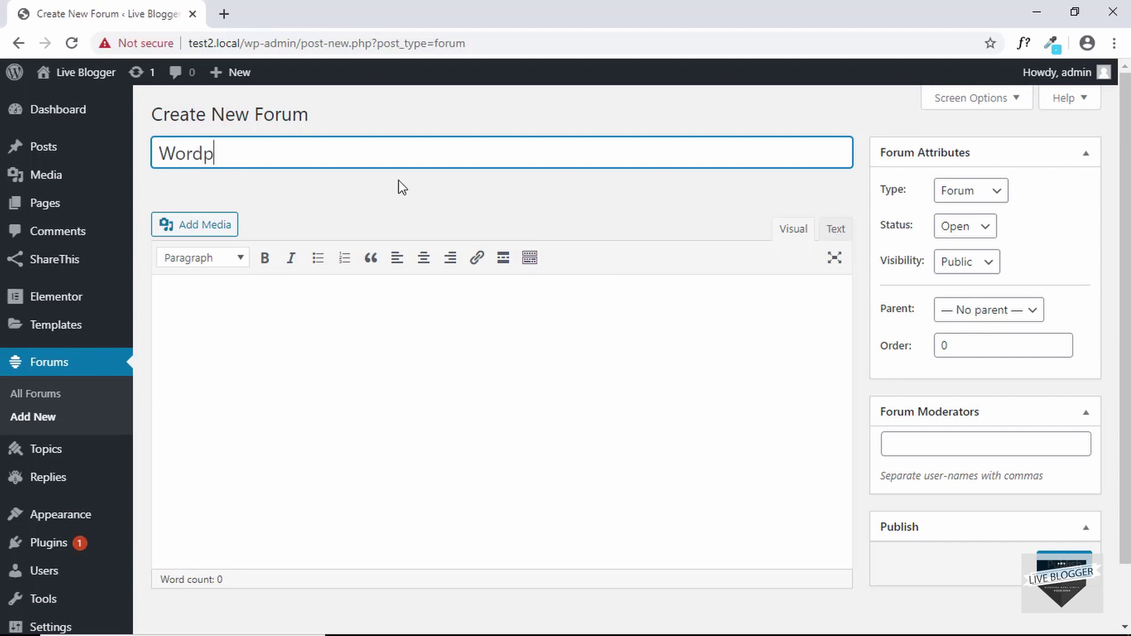
{"action": "key", "text": "BackSpace"}
{"action": "type", "text": "Pres"}
{"action": "key", "text": "BackSpace"}
{"action": "type", "text": "heem"}
{"action": "key", "text": "BackSpace"}
{"action": "key", "text": "BackSpace"}
{"action": "type", "text": "me Development"}
Set its parent to WordPress, describe it as dedicated to WordPress Theme Development, and publish
{"action": "left_click", "coordinate": [1002, 311]}
{"action": "left_click", "coordinate": [994, 350]}
{"action": "left_click", "coordinate": [290, 302]}
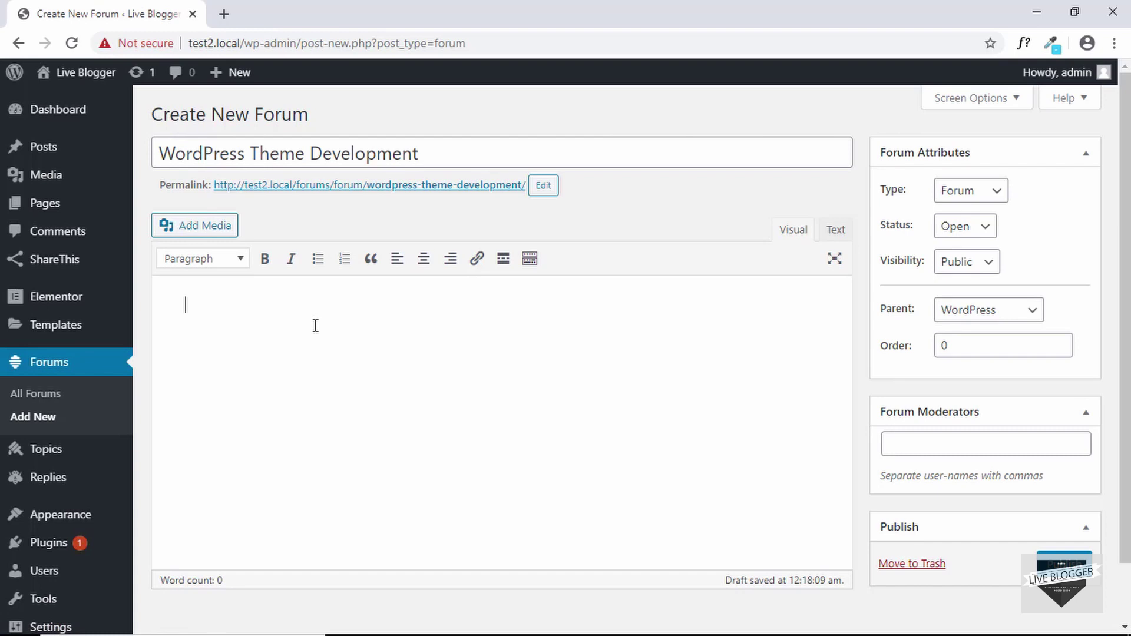
{"action": "type", "text": "This section is purely dedicated for Wo"}
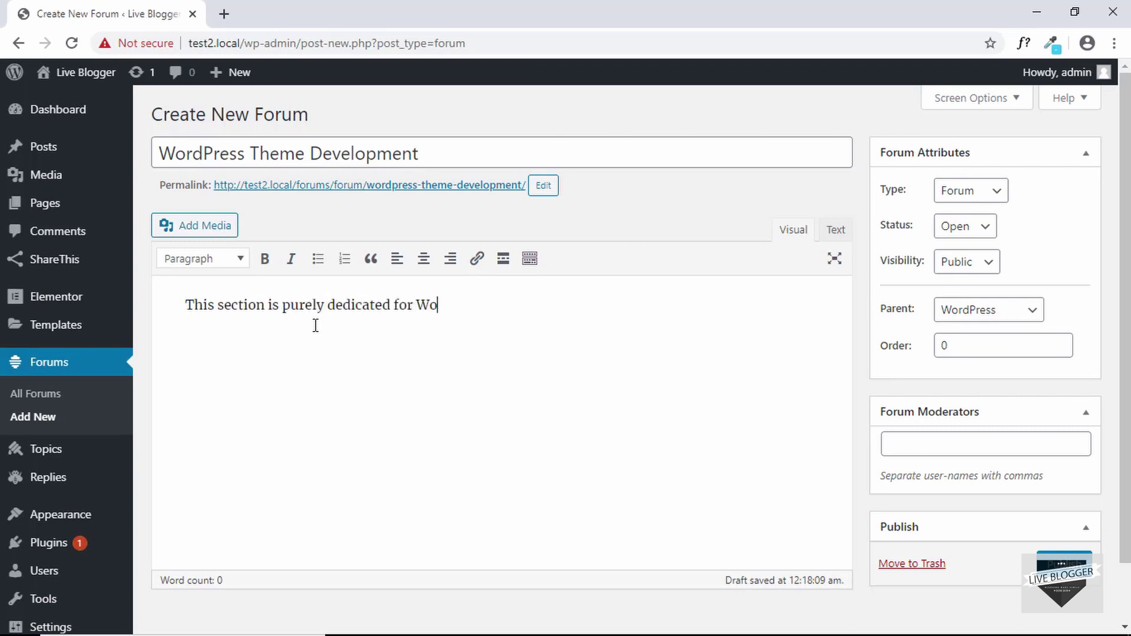
{"action": "type", "text": "rdPress Theme Development."}
{"action": "left_click", "coordinate": [1064, 562]}
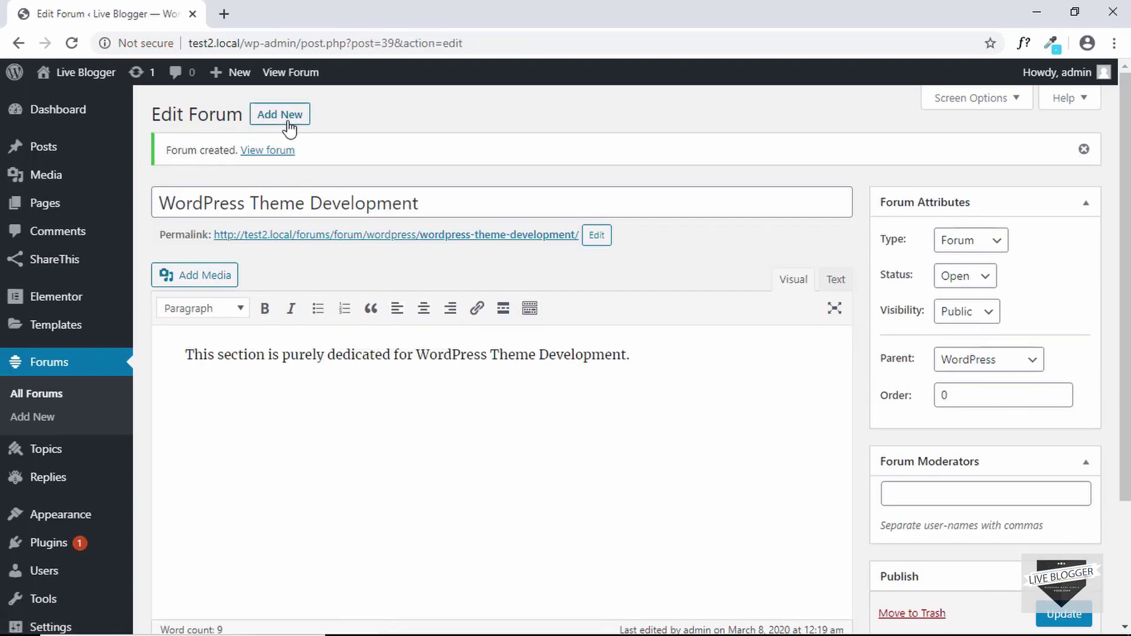
Start a Blogger forum described as discussing everything Blogger
{"action": "left_click", "coordinate": [287, 116]}
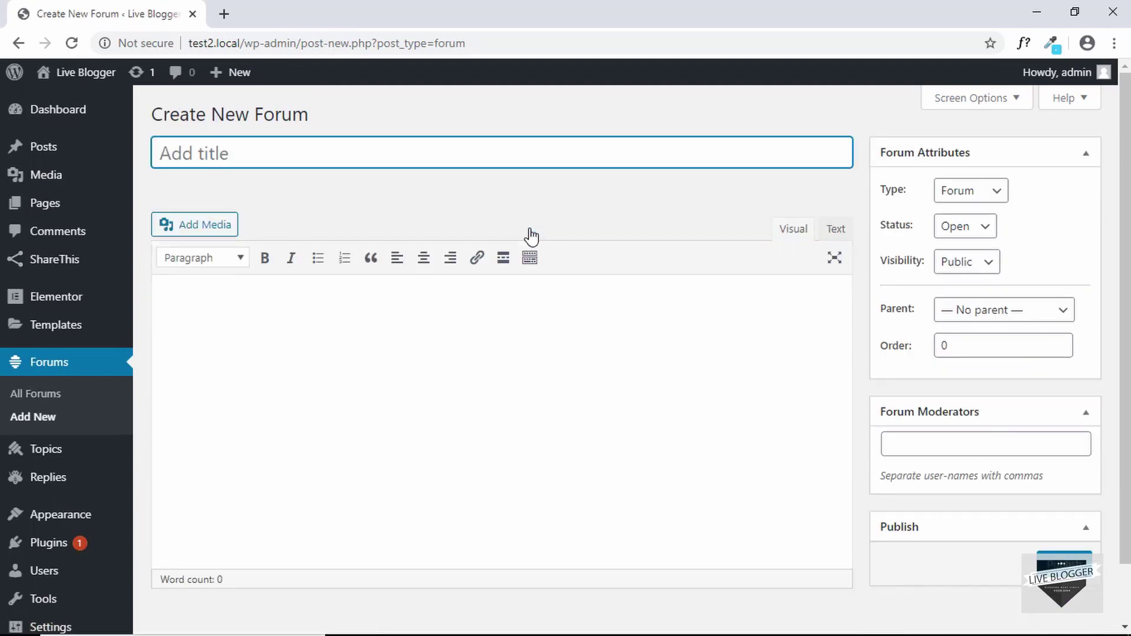
{"action": "type", "text": "Blogger"}
{"action": "left_click", "coordinate": [496, 329]}
{"action": "type", "text": "Di"}
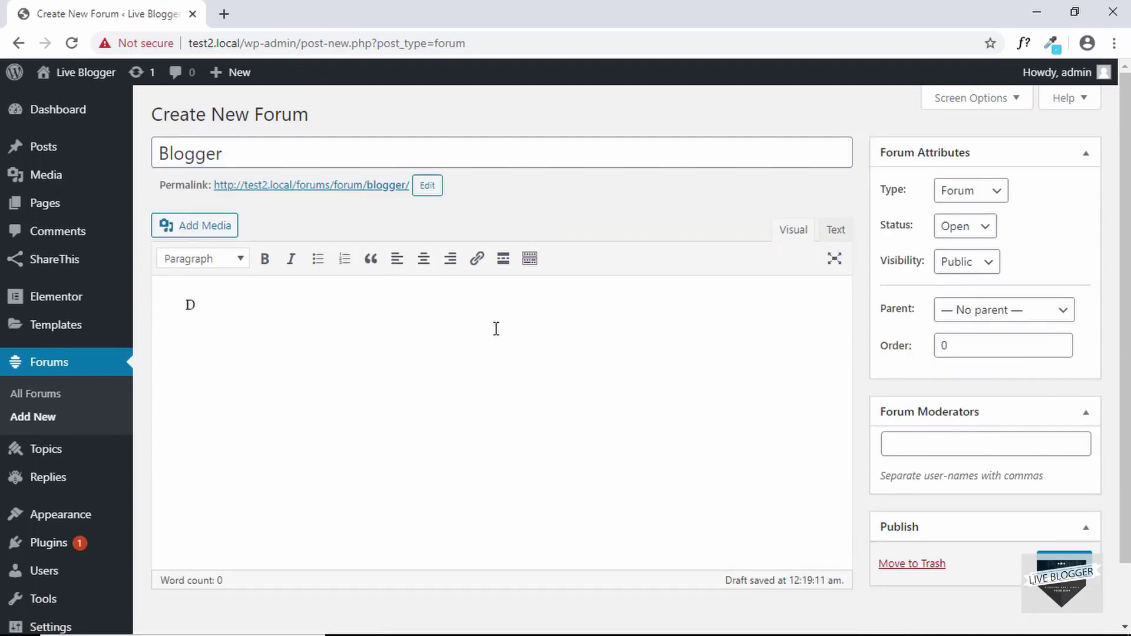
{"action": "type", "text": "scuss everything Blogger over here."}
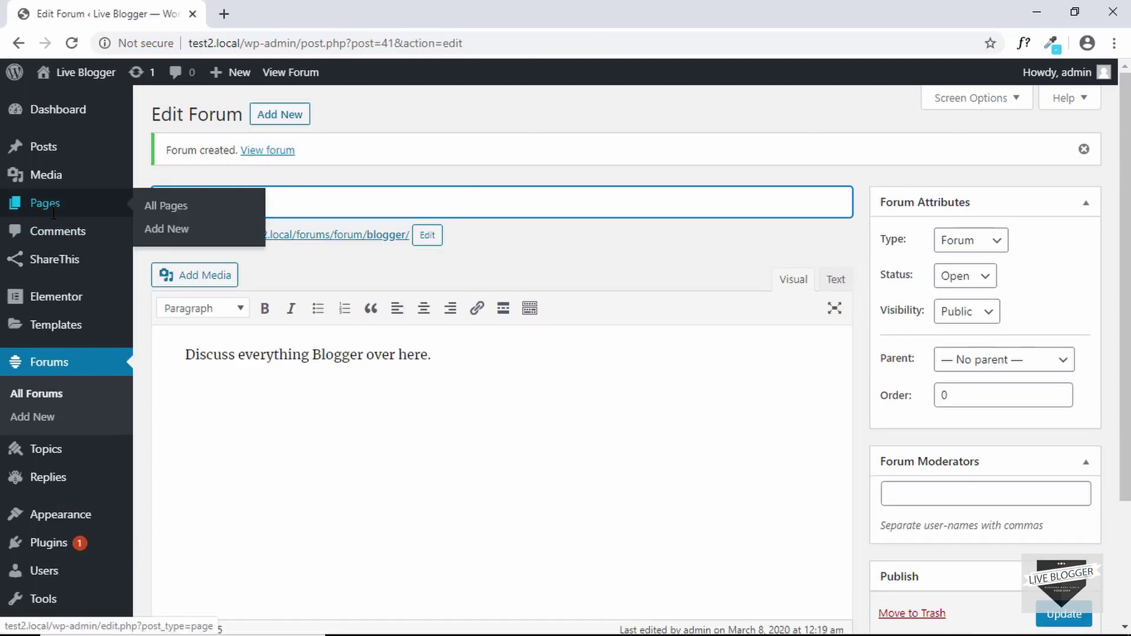
Retitle the forum General, describe it as discussing anything regarding web design, and publish
{"action": "key", "text": "ctrl+a"}
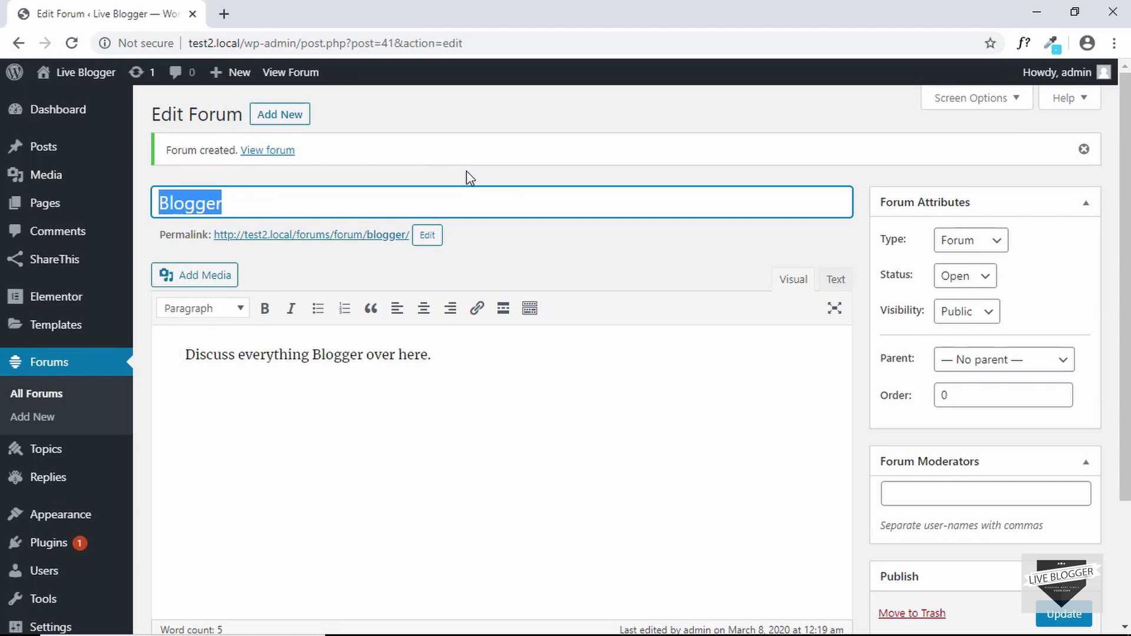
{"action": "type", "text": "Gener"}
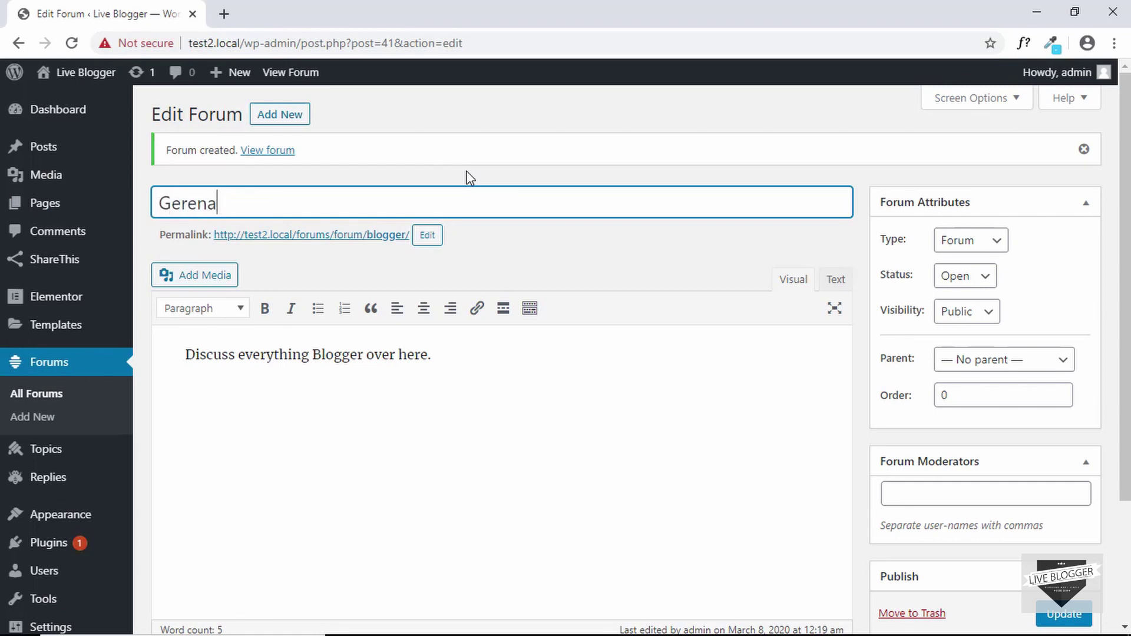
{"action": "type", "text": "al"}
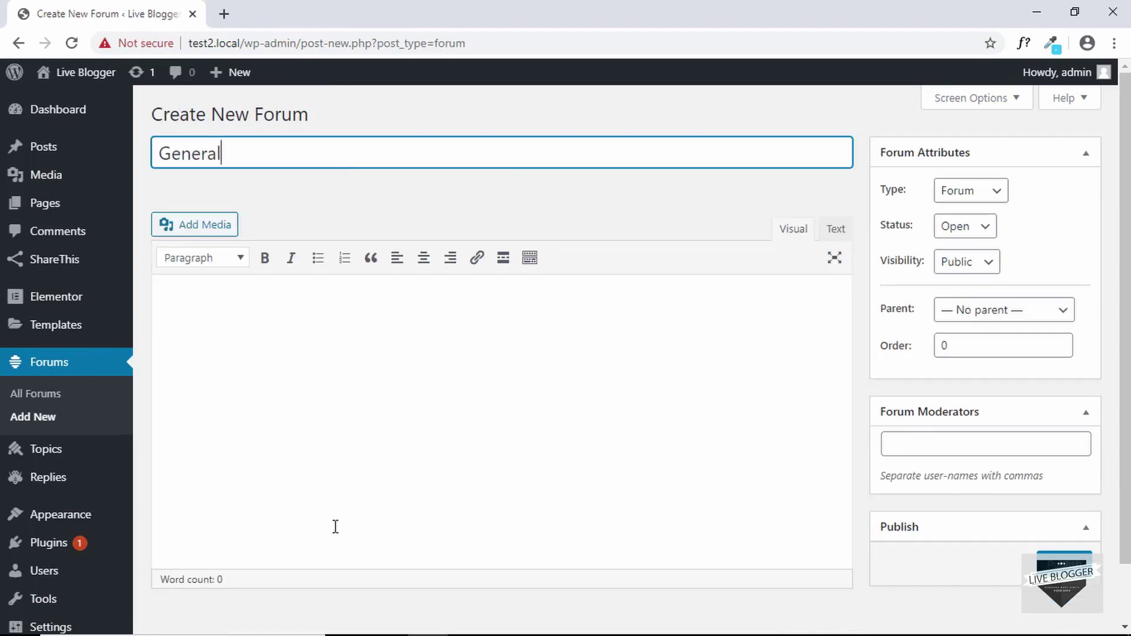
{"action": "left_click", "coordinate": [403, 364]}
{"action": "type", "text": "Discuss anything regarding web design overe."}
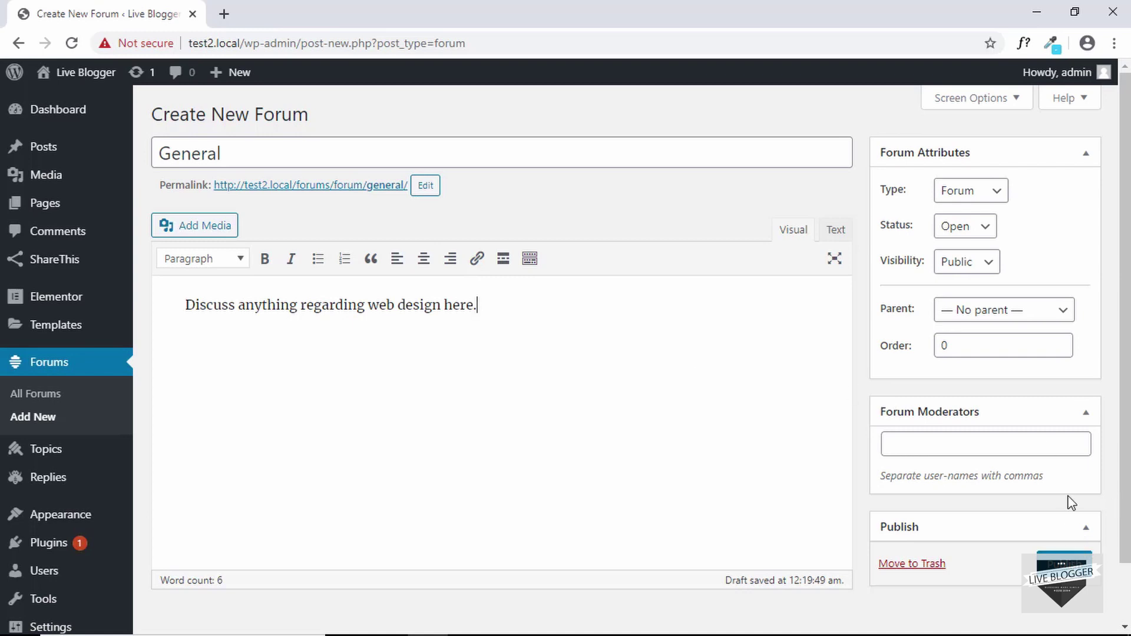
{"action": "left_click", "coordinate": [1060, 567]}
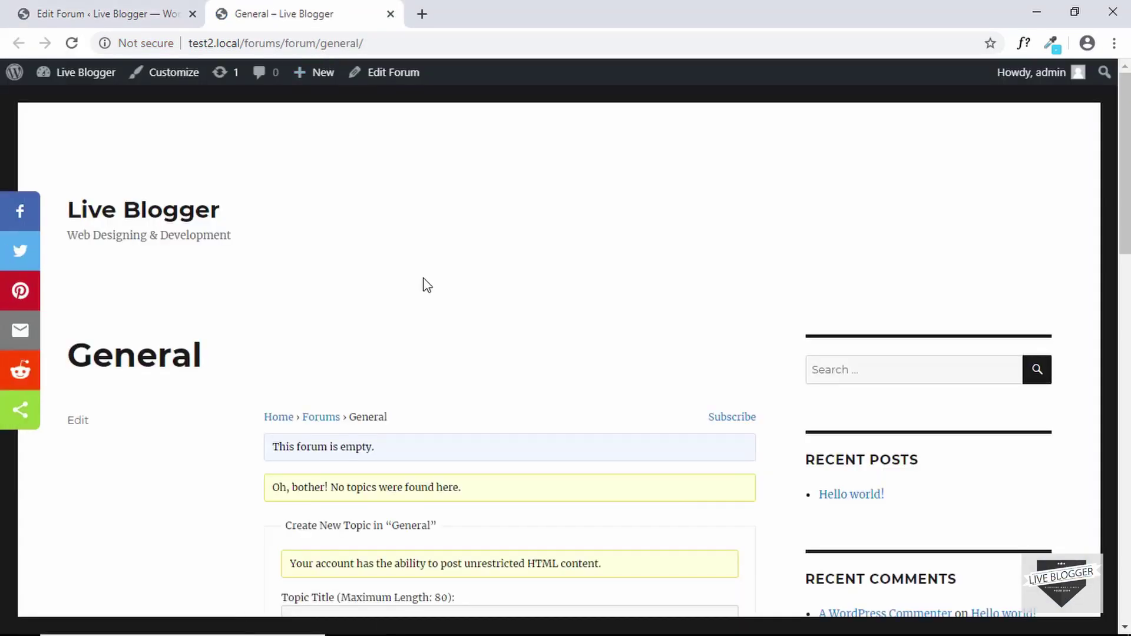
Navigate from the Forums index through the WordPress forum to the Theme Development sub-forum page
{"action": "scroll", "coordinate": [400, 294], "scroll_direction": "down", "scroll_amount": 3}
{"action": "left_click", "coordinate": [326, 324]}
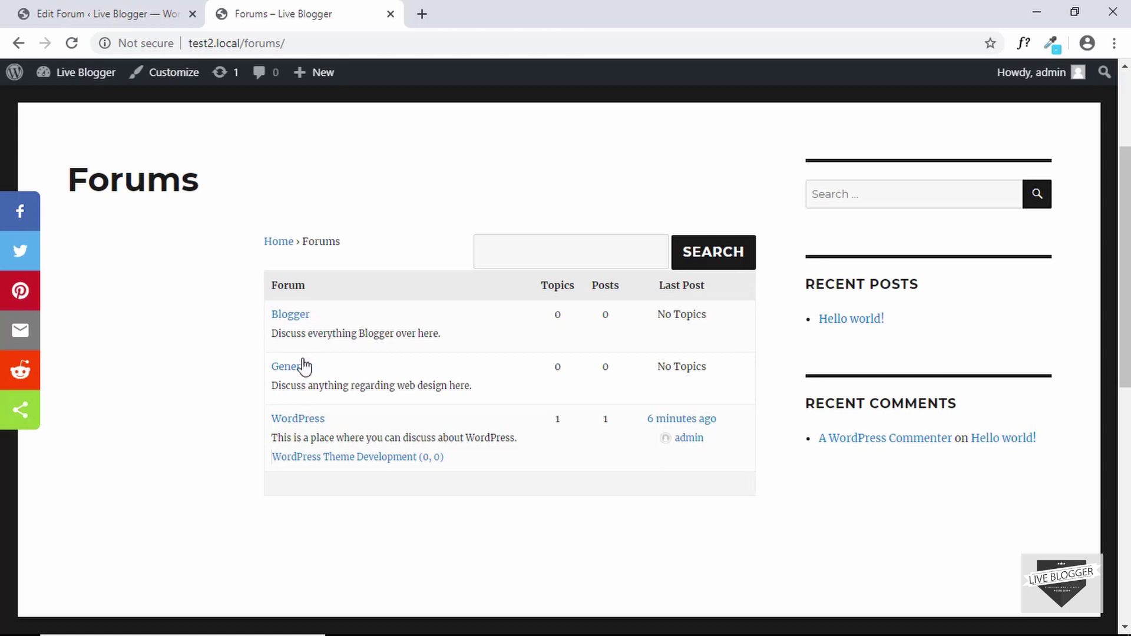
{"action": "left_click", "coordinate": [306, 428]}
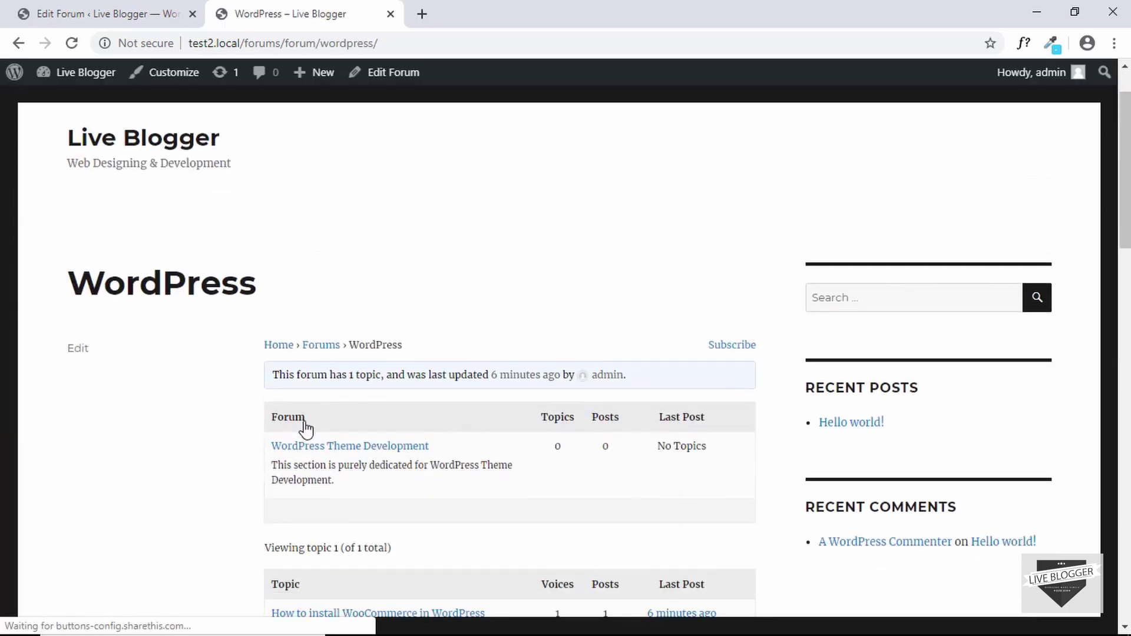
{"action": "scroll", "coordinate": [334, 336], "scroll_direction": "down", "scroll_amount": 1}
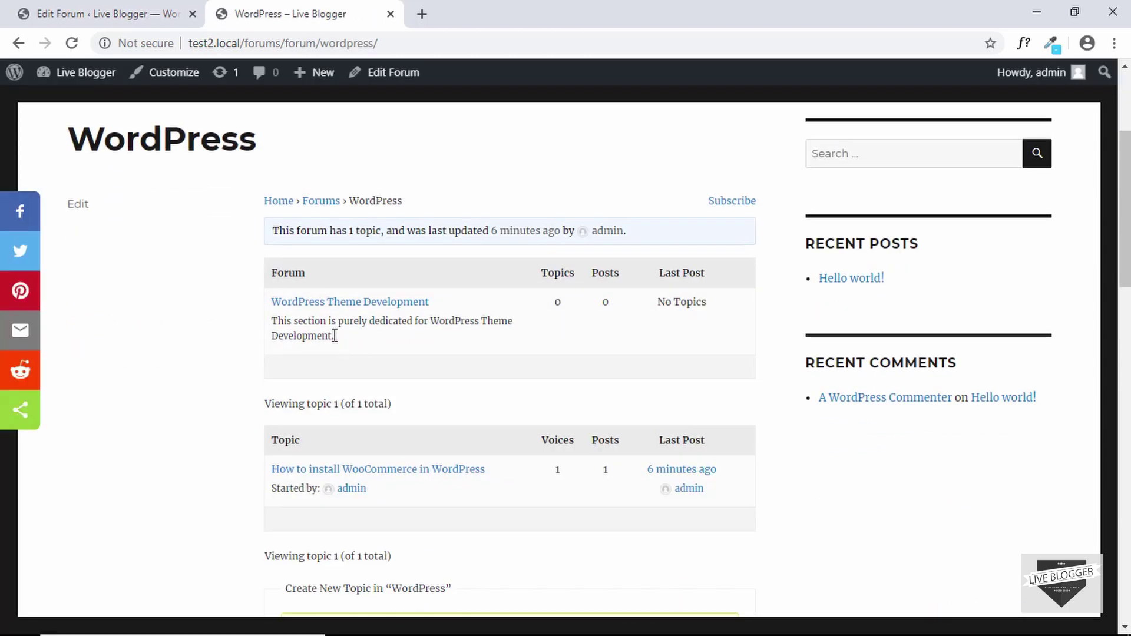
{"action": "left_click", "coordinate": [345, 303]}
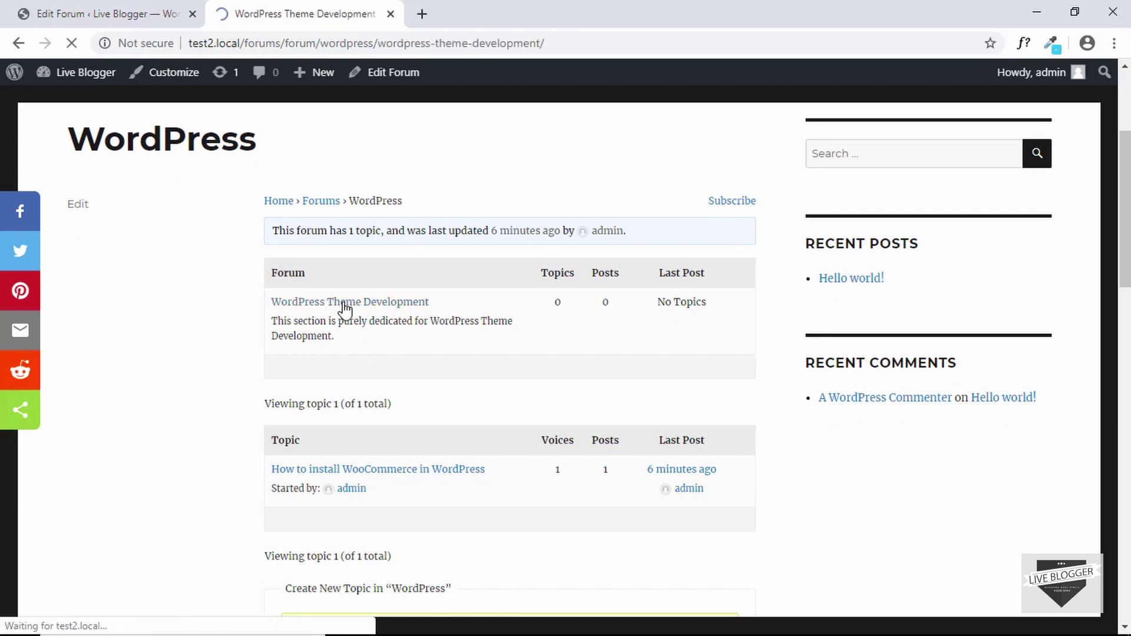
{"action": "scroll", "coordinate": [345, 308], "scroll_direction": "down", "scroll_amount": 3}
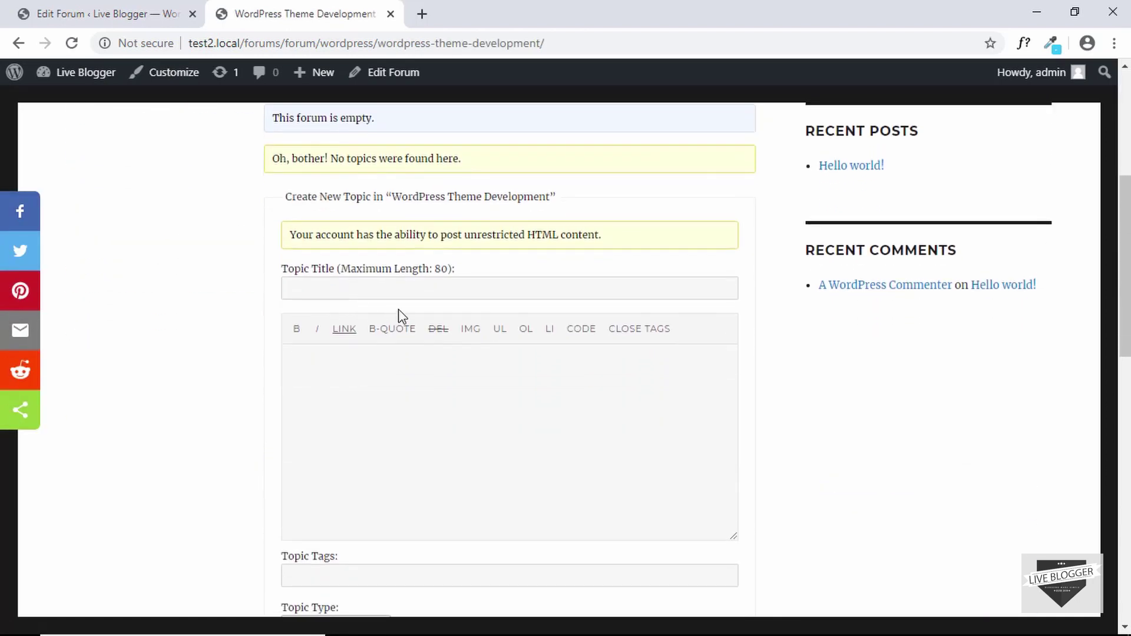
{"action": "scroll", "coordinate": [399, 410], "scroll_direction": "up", "scroll_amount": 5}
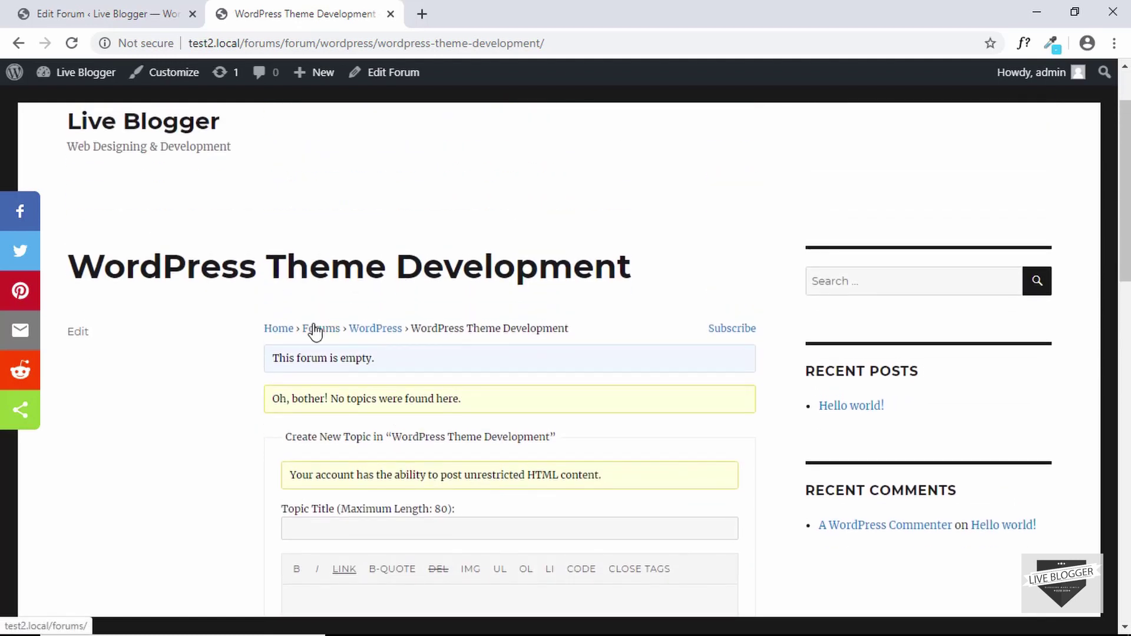
Go back to the forum index and browse the General forum's page
{"action": "left_click", "coordinate": [315, 328]}
{"action": "scroll", "coordinate": [315, 331], "scroll_direction": "down", "scroll_amount": 5}
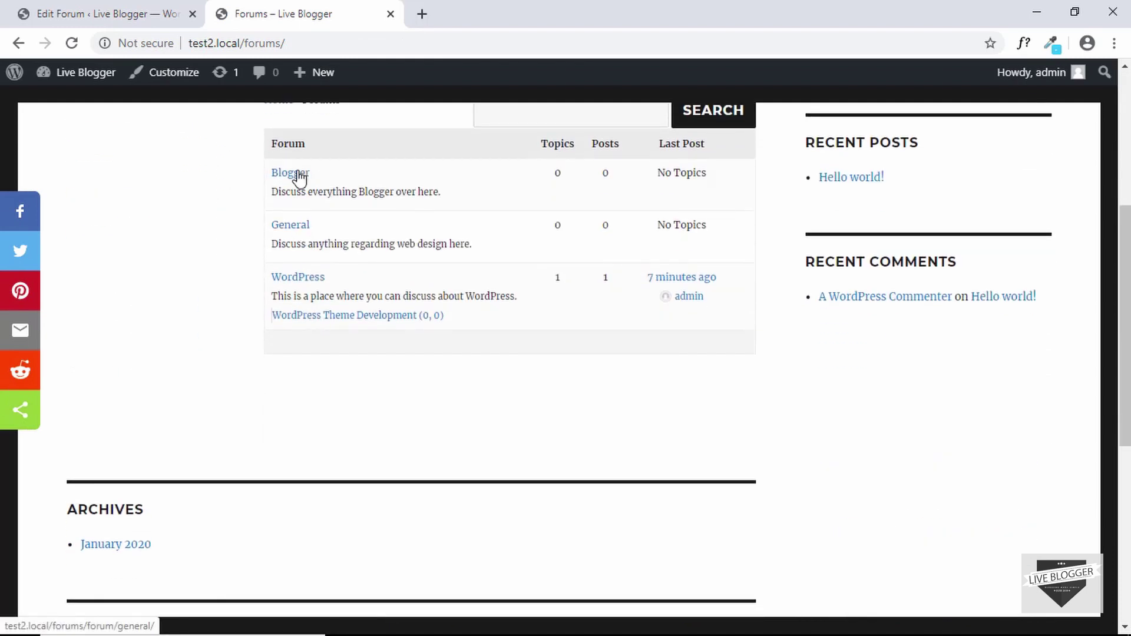
{"action": "left_click", "coordinate": [288, 227]}
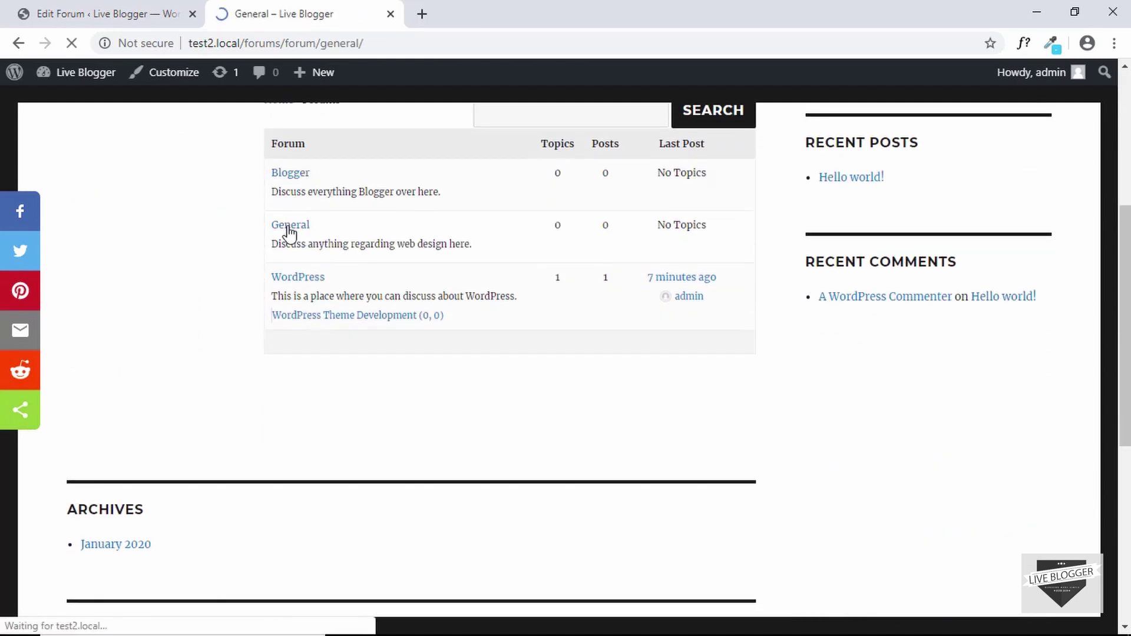
{"action": "scroll", "coordinate": [435, 300], "scroll_direction": "down", "scroll_amount": 7}
{"action": "scroll", "coordinate": [435, 298], "scroll_direction": "down", "scroll_amount": 4}
{"action": "scroll", "coordinate": [434, 298], "scroll_direction": "down", "scroll_amount": 3}
{"action": "scroll", "coordinate": [435, 298], "scroll_direction": "up", "scroll_amount": 5}
{"action": "scroll", "coordinate": [435, 298], "scroll_direction": "up", "scroll_amount": 8}
{"action": "scroll", "coordinate": [435, 298], "scroll_direction": "down", "scroll_amount": 1}
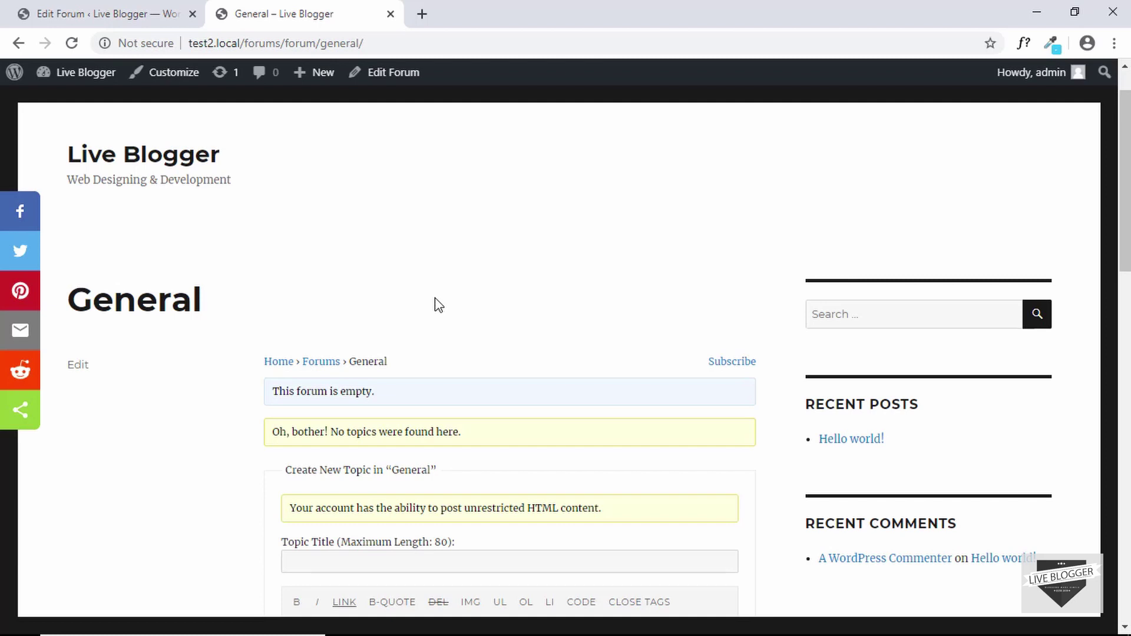
Return to the forums index showing Blogger, General, and WordPress with Theme Development nested
{"action": "left_click", "coordinate": [321, 361]}
{"action": "scroll", "coordinate": [372, 383], "scroll_direction": "down", "scroll_amount": 4}
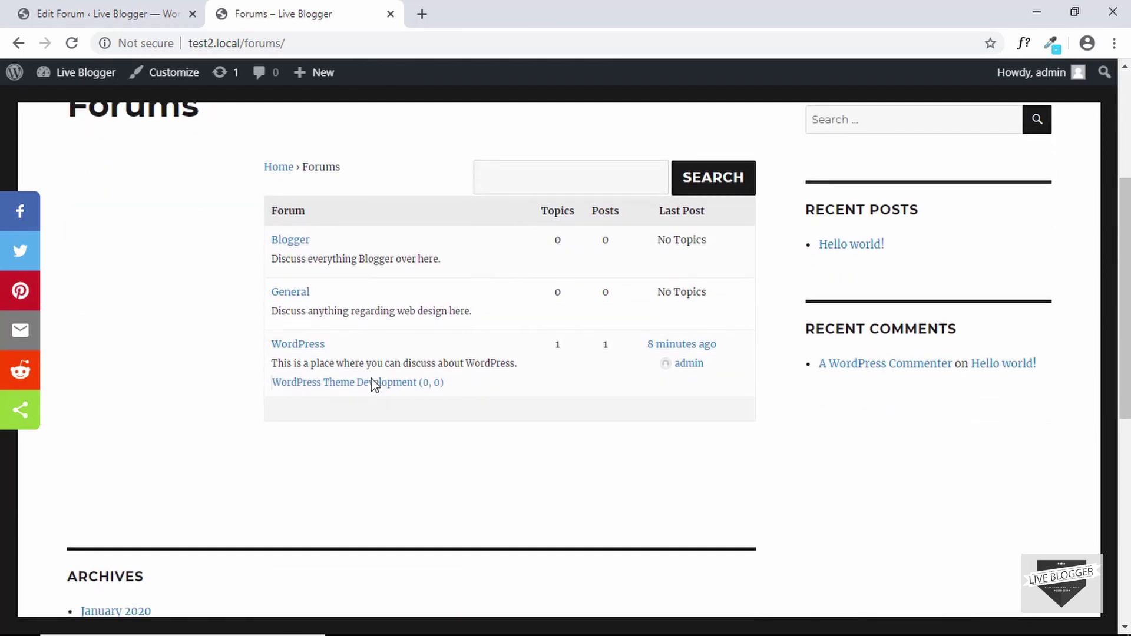
{"action": "scroll", "coordinate": [396, 305], "scroll_direction": "up", "scroll_amount": 1}
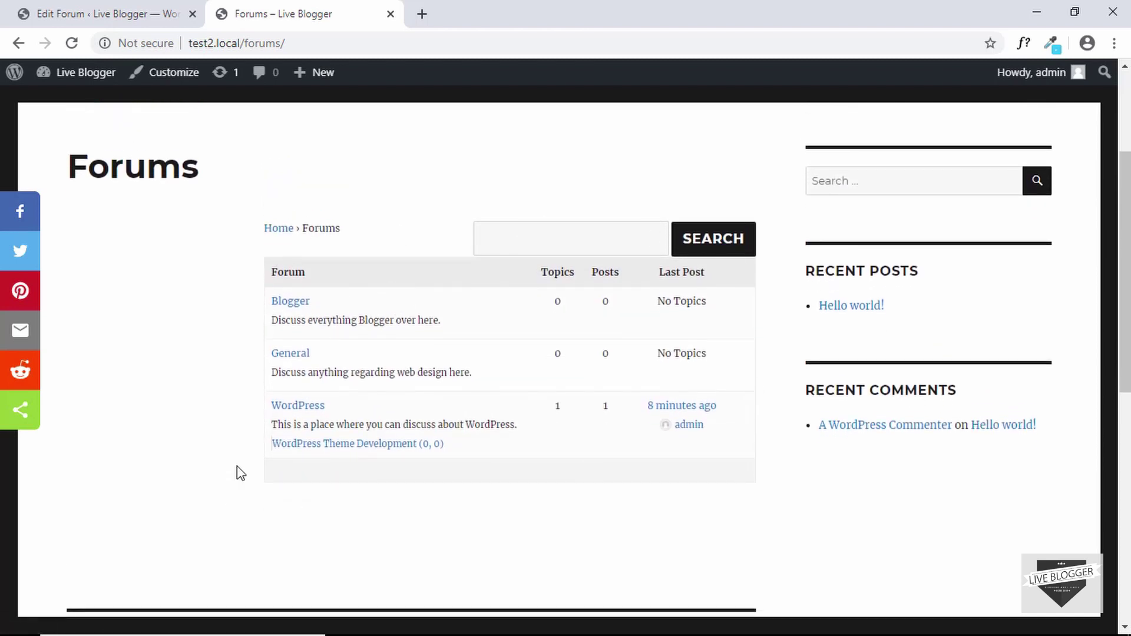
{"action": "scroll", "coordinate": [327, 166], "scroll_direction": "down", "scroll_amount": 1}
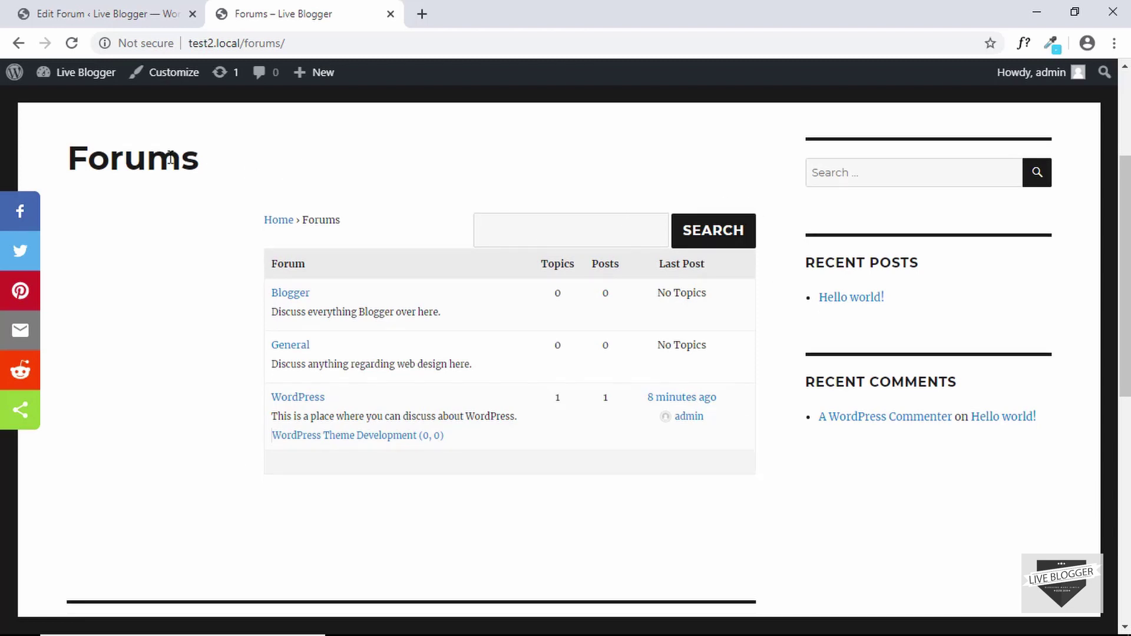
Open the dashboard's Forums settings, leaving registered visitors' default role as Participant
{"action": "left_click", "coordinate": [99, 13]}
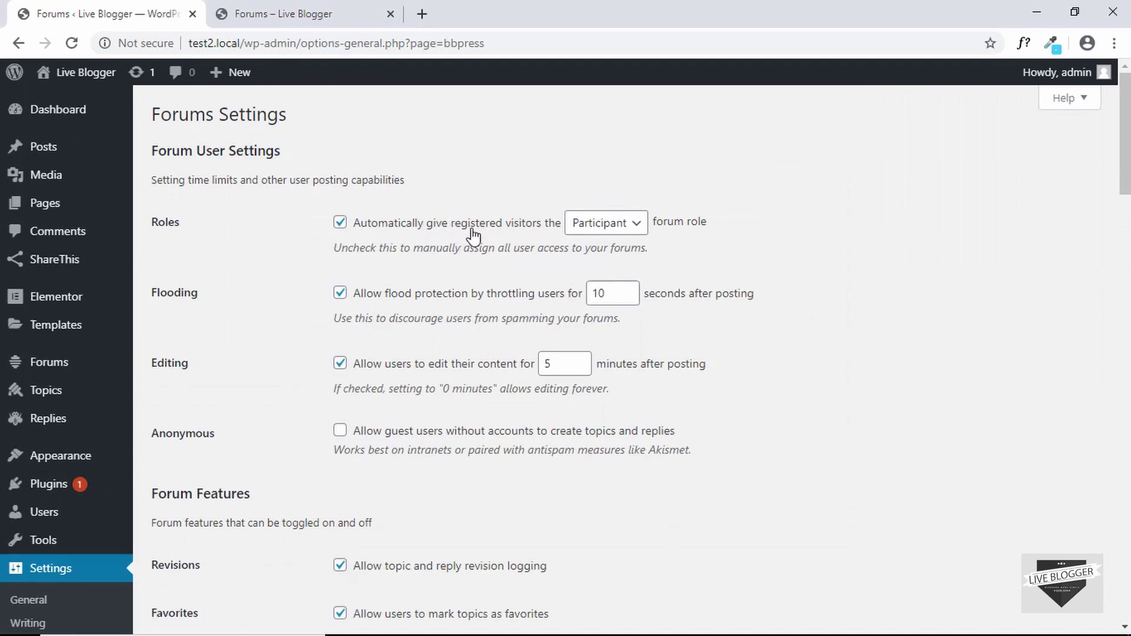
{"action": "left_click", "coordinate": [620, 228]}
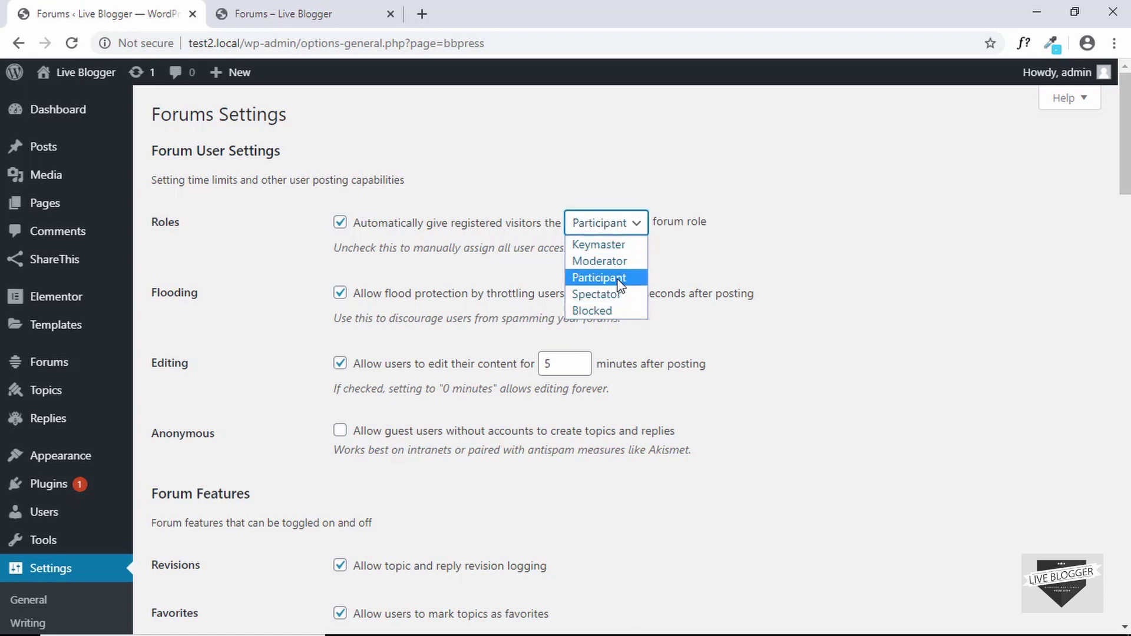
{"action": "left_click", "coordinate": [739, 213]}
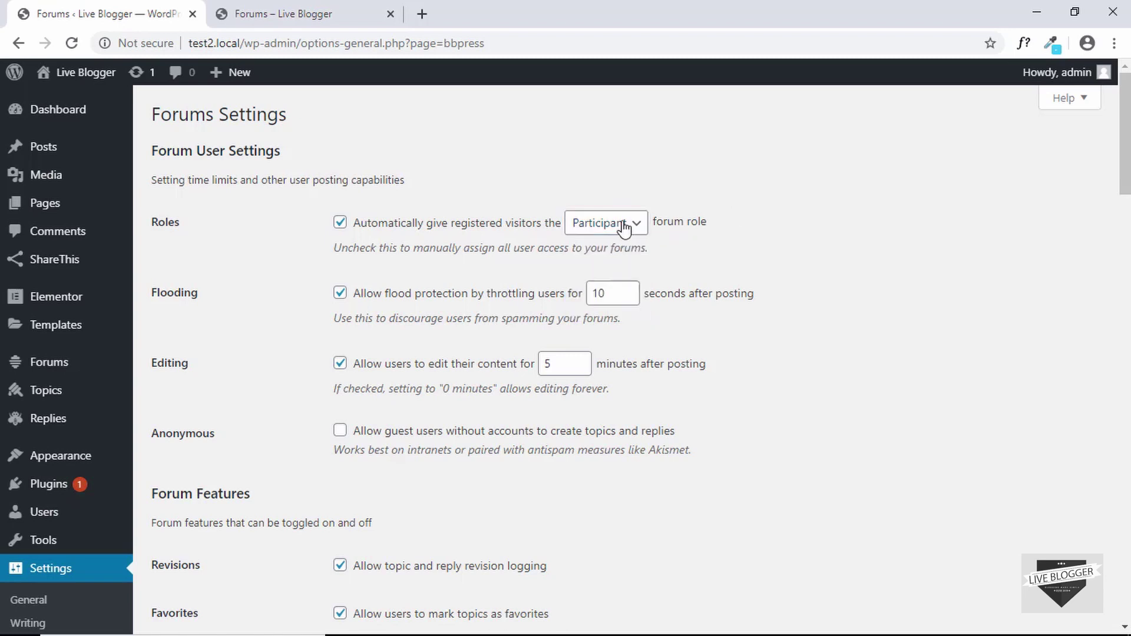
{"action": "scroll", "coordinate": [706, 284], "scroll_direction": "down", "scroll_amount": 2}
{"action": "scroll", "coordinate": [707, 284], "scroll_direction": "down", "scroll_amount": 2}
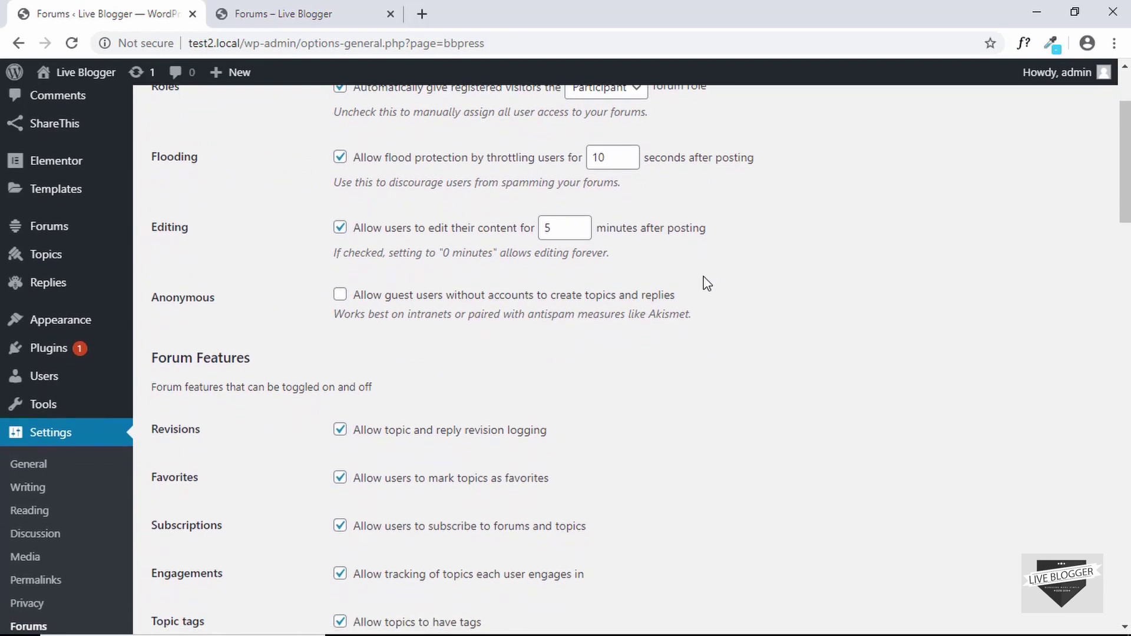
{"action": "scroll", "coordinate": [707, 284], "scroll_direction": "down", "scroll_amount": 1}
{"action": "scroll", "coordinate": [707, 284], "scroll_direction": "down", "scroll_amount": 1}
{"action": "scroll", "coordinate": [707, 284], "scroll_direction": "down", "scroll_amount": 1}
{"action": "scroll", "coordinate": [706, 284], "scroll_direction": "down", "scroll_amount": 2}
{"action": "scroll", "coordinate": [707, 284], "scroll_direction": "down", "scroll_amount": 2}
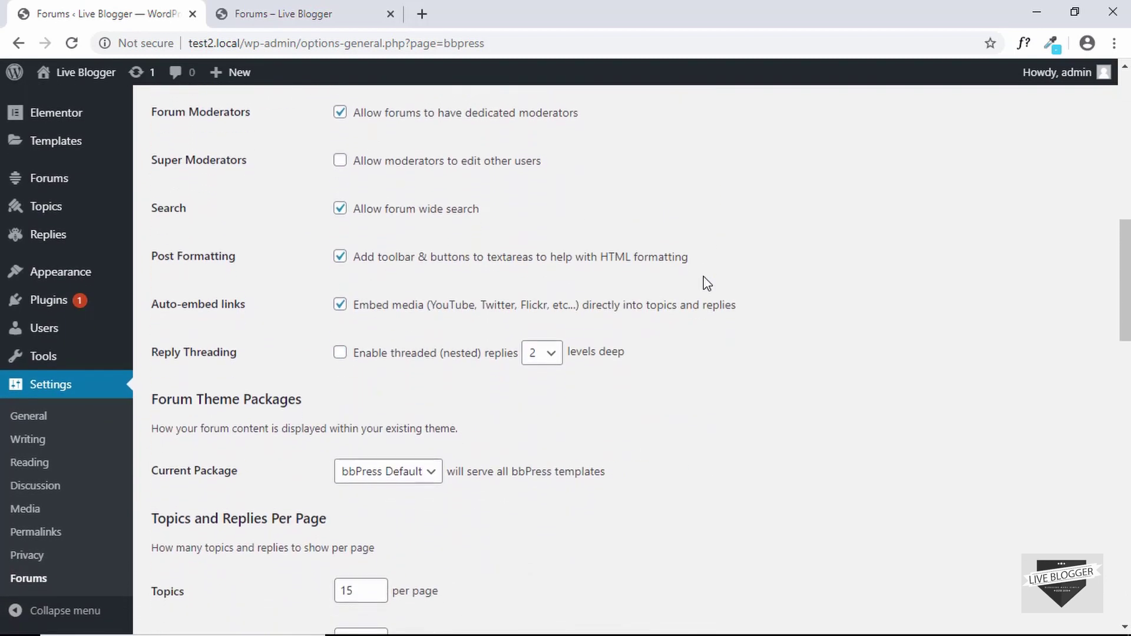
{"action": "scroll", "coordinate": [707, 284], "scroll_direction": "down", "scroll_amount": 1}
{"action": "scroll", "coordinate": [707, 284], "scroll_direction": "down", "scroll_amount": 2}
{"action": "scroll", "coordinate": [706, 284], "scroll_direction": "down", "scroll_amount": 2}
{"action": "scroll", "coordinate": [707, 284], "scroll_direction": "down", "scroll_amount": 1}
{"action": "scroll", "coordinate": [706, 284], "scroll_direction": "down", "scroll_amount": 1}
{"action": "scroll", "coordinate": [705, 283], "scroll_direction": "down", "scroll_amount": 1}
{"action": "scroll", "coordinate": [735, 288], "scroll_direction": "down", "scroll_amount": 1}
{"action": "scroll", "coordinate": [773, 294], "scroll_direction": "down", "scroll_amount": 2}
{"action": "scroll", "coordinate": [773, 295], "scroll_direction": "down", "scroll_amount": 1}
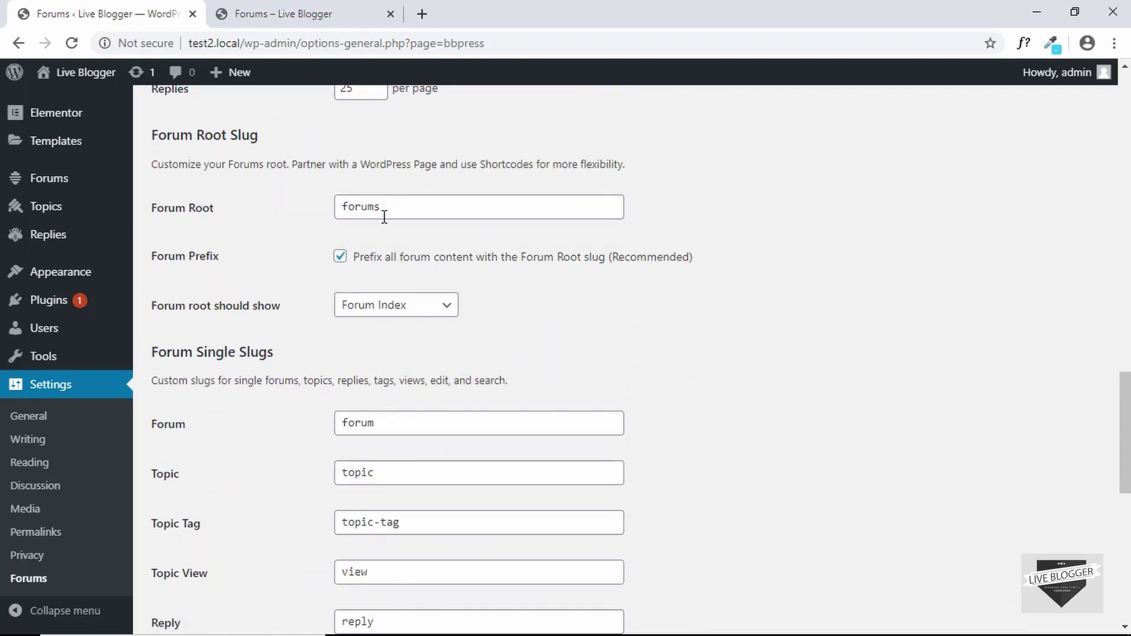
{"action": "left_click_drag", "start_coordinate": [413, 211], "coordinate": [317, 228]}
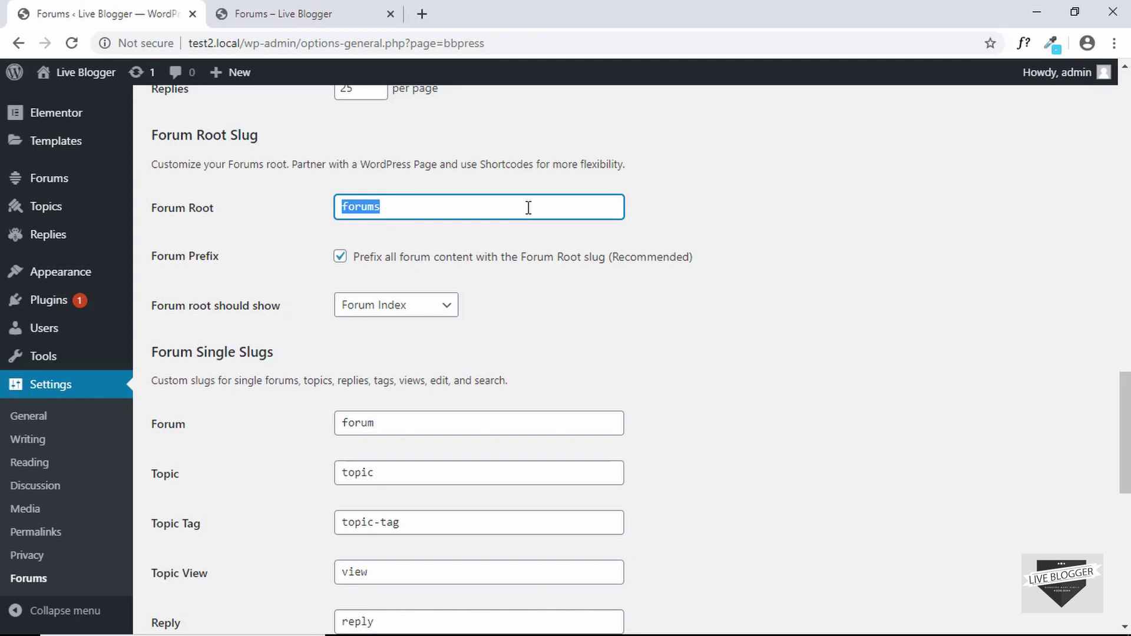
{"action": "scroll", "coordinate": [661, 199], "scroll_direction": "down", "scroll_amount": 4}
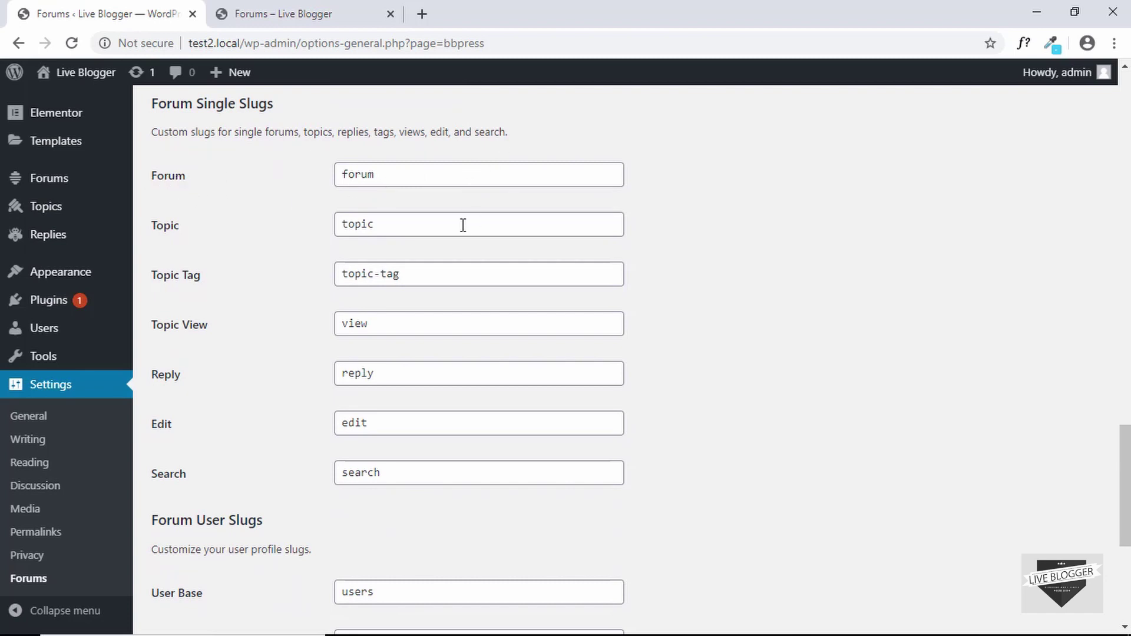
{"action": "scroll", "coordinate": [462, 225], "scroll_direction": "down", "scroll_amount": 1}
{"action": "scroll", "coordinate": [448, 285], "scroll_direction": "up", "scroll_amount": 1}
{"action": "scroll", "coordinate": [475, 293], "scroll_direction": "down", "scroll_amount": 2}
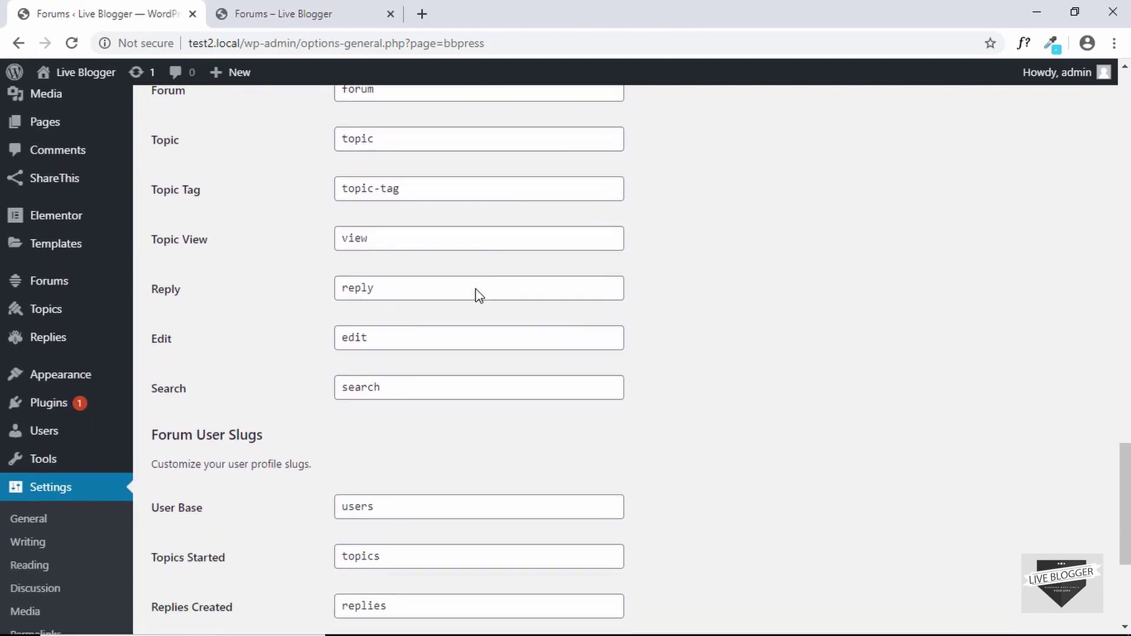
{"action": "scroll", "coordinate": [474, 293], "scroll_direction": "down", "scroll_amount": 4}
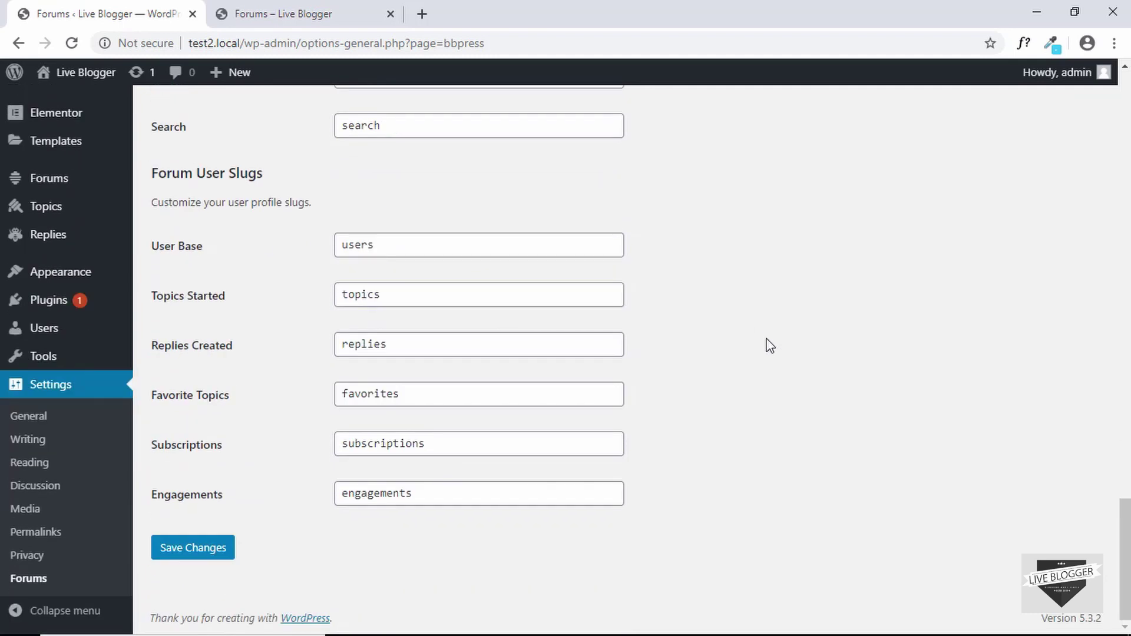
{"action": "scroll", "coordinate": [764, 377], "scroll_direction": "up", "scroll_amount": 1}
{"action": "scroll", "coordinate": [764, 377], "scroll_direction": "up", "scroll_amount": 1}
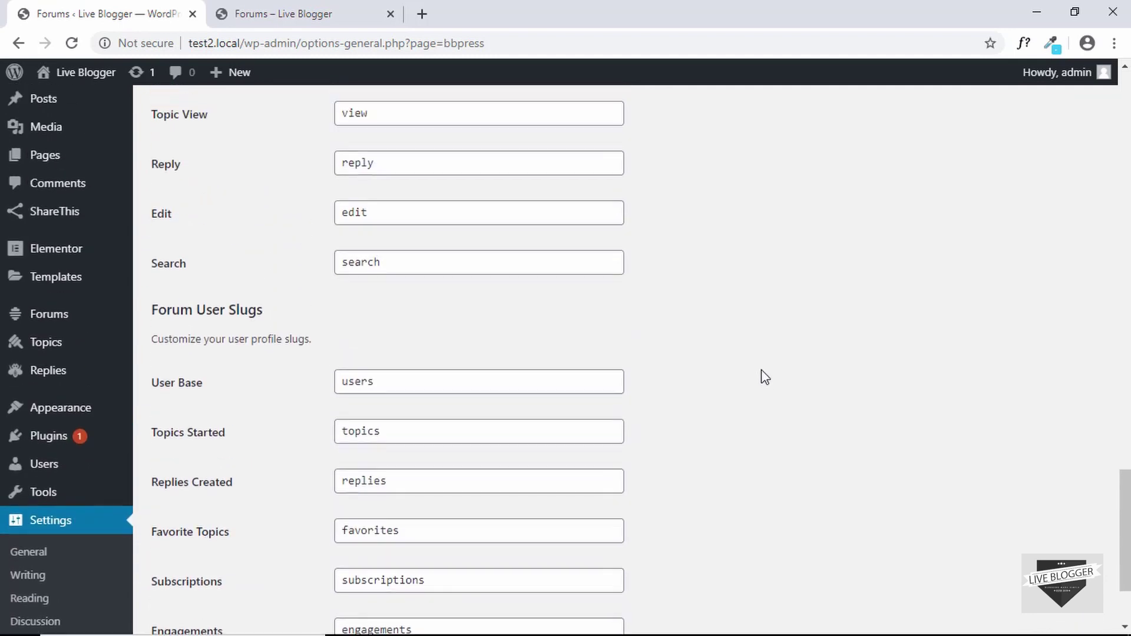
{"action": "scroll", "coordinate": [764, 377], "scroll_direction": "up", "scroll_amount": 5}
{"action": "scroll", "coordinate": [764, 377], "scroll_direction": "up", "scroll_amount": 4}
{"action": "scroll", "coordinate": [764, 377], "scroll_direction": "up", "scroll_amount": 3}
{"action": "scroll", "coordinate": [764, 377], "scroll_direction": "up", "scroll_amount": 1}
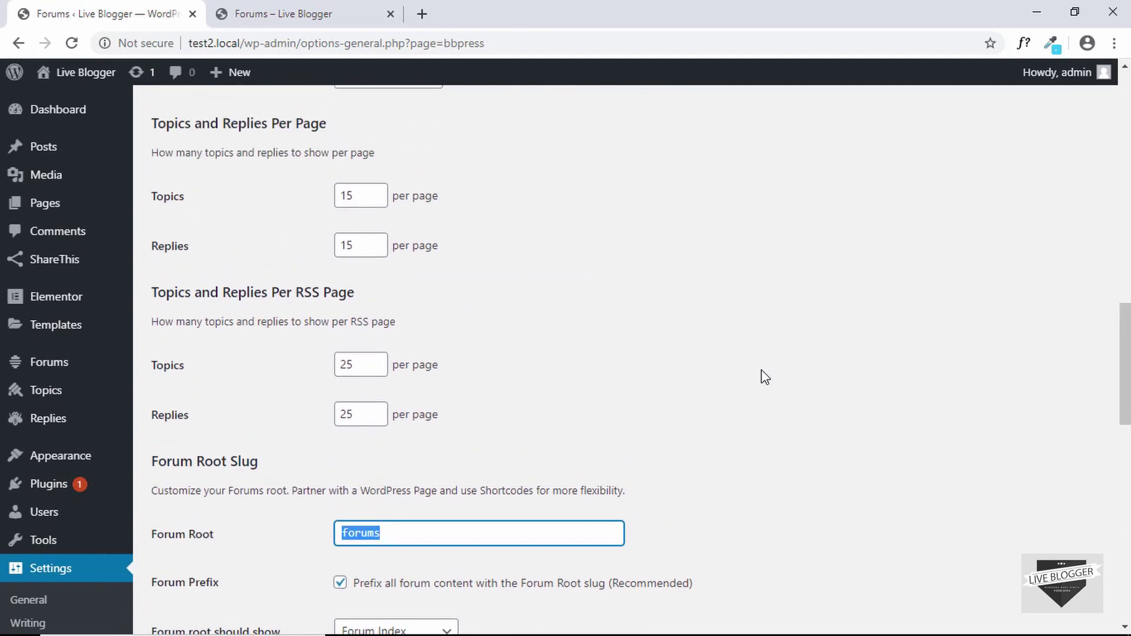
{"action": "scroll", "coordinate": [764, 377], "scroll_direction": "up", "scroll_amount": 1}
{"action": "scroll", "coordinate": [764, 377], "scroll_direction": "up", "scroll_amount": 2}
{"action": "scroll", "coordinate": [763, 376], "scroll_direction": "up", "scroll_amount": 10}
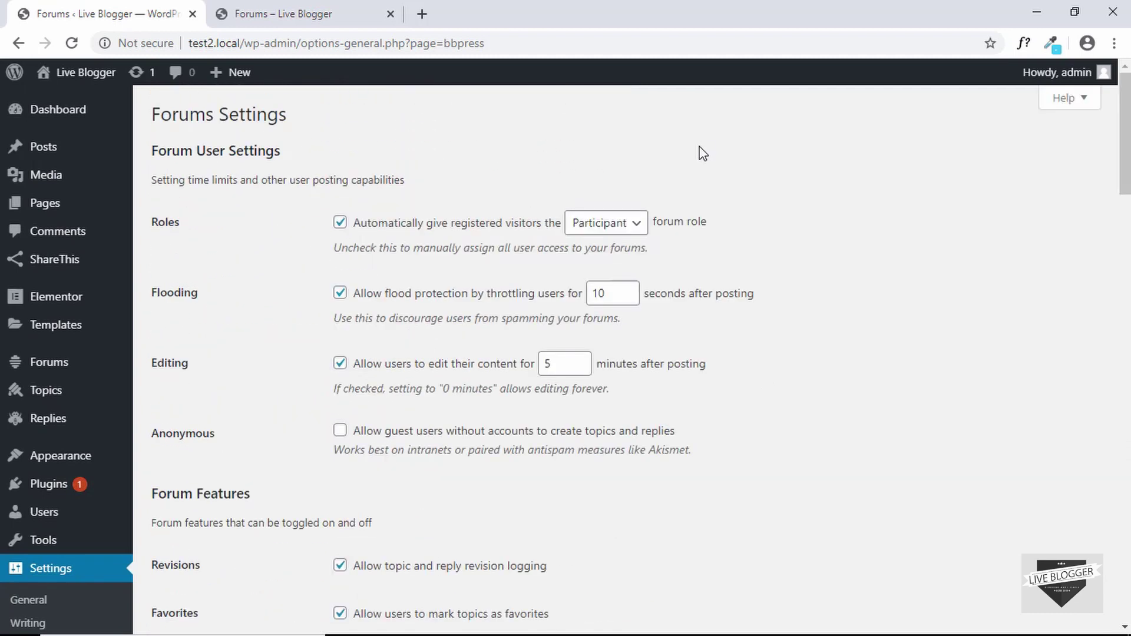